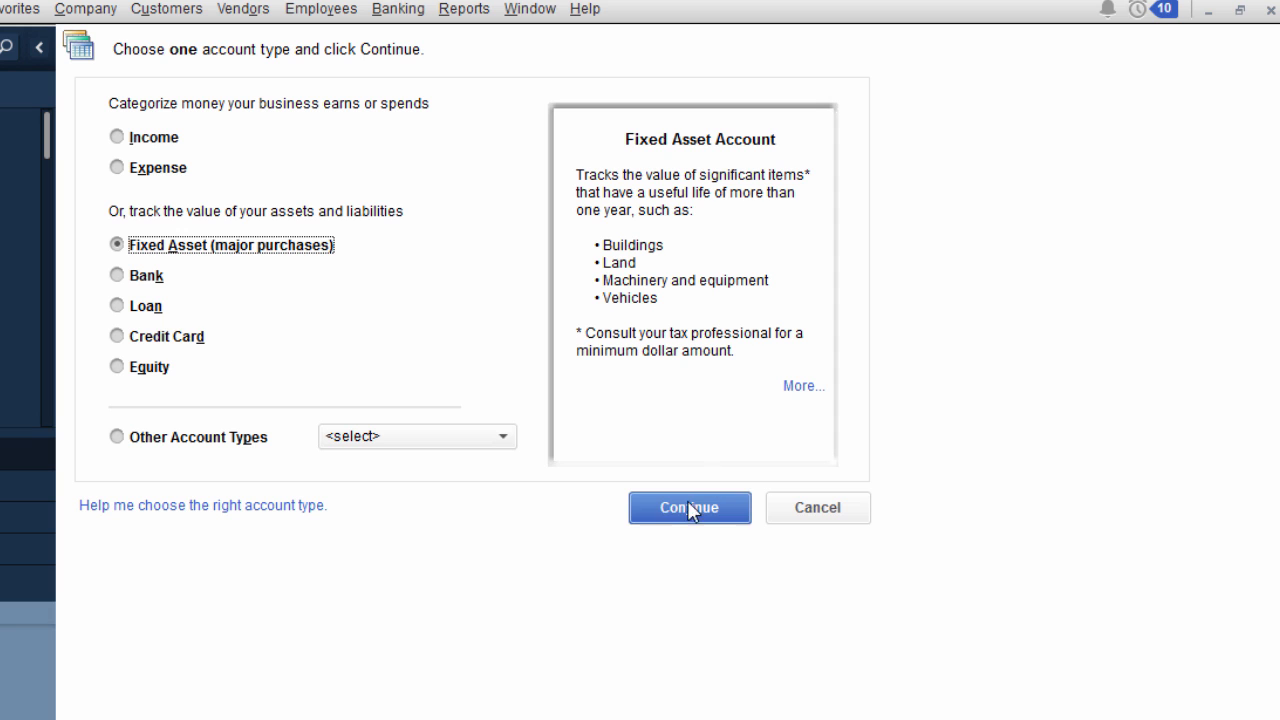
# Create a Fixed Asset account named "Accumlated Depreciation" as a subaccount of Vehicles:Toyota Tundra, and save it
pyautogui.click(686, 510)
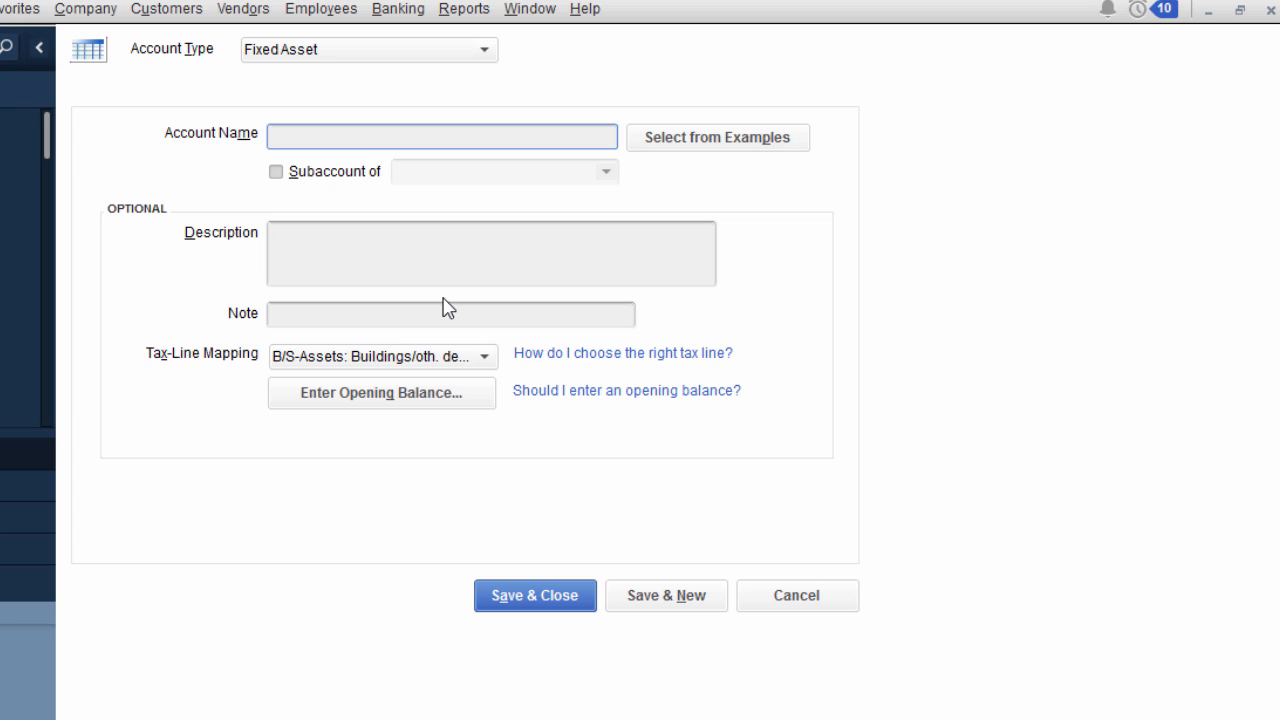
pyautogui.write('Accumlated Depr')
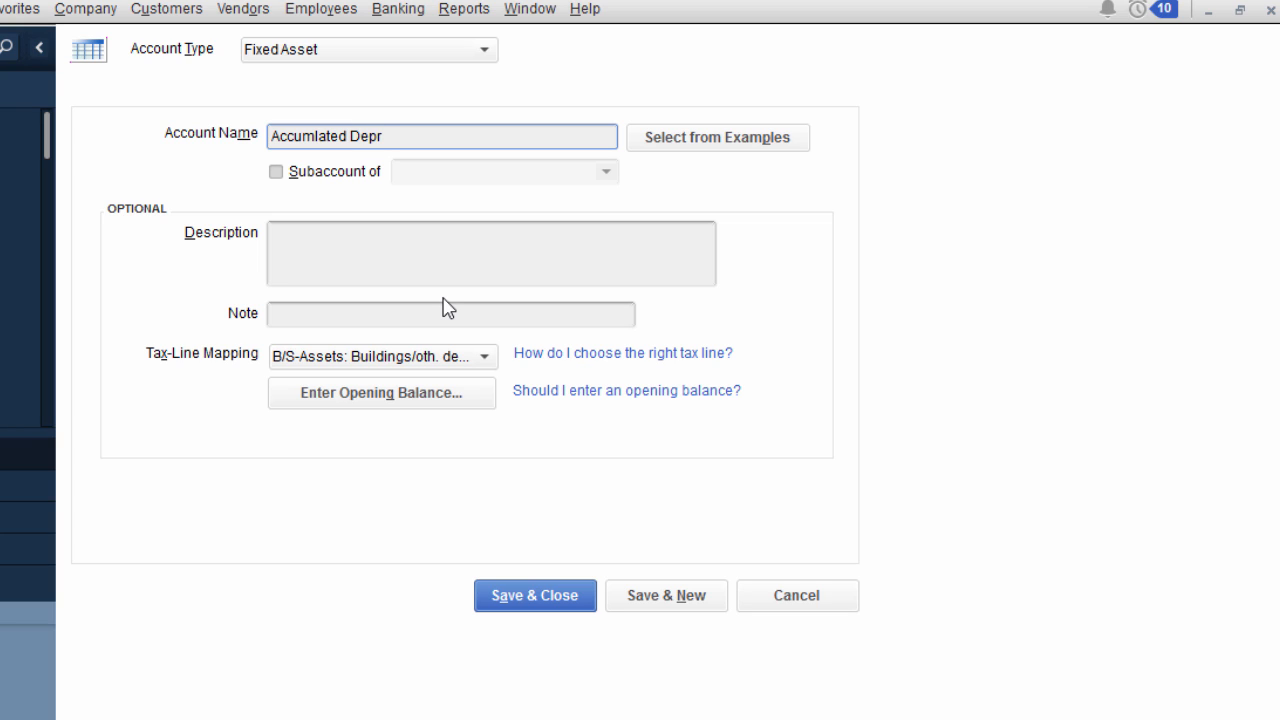
pyautogui.write('eciation')
pyautogui.click(345, 172)
pyautogui.click(604, 175)
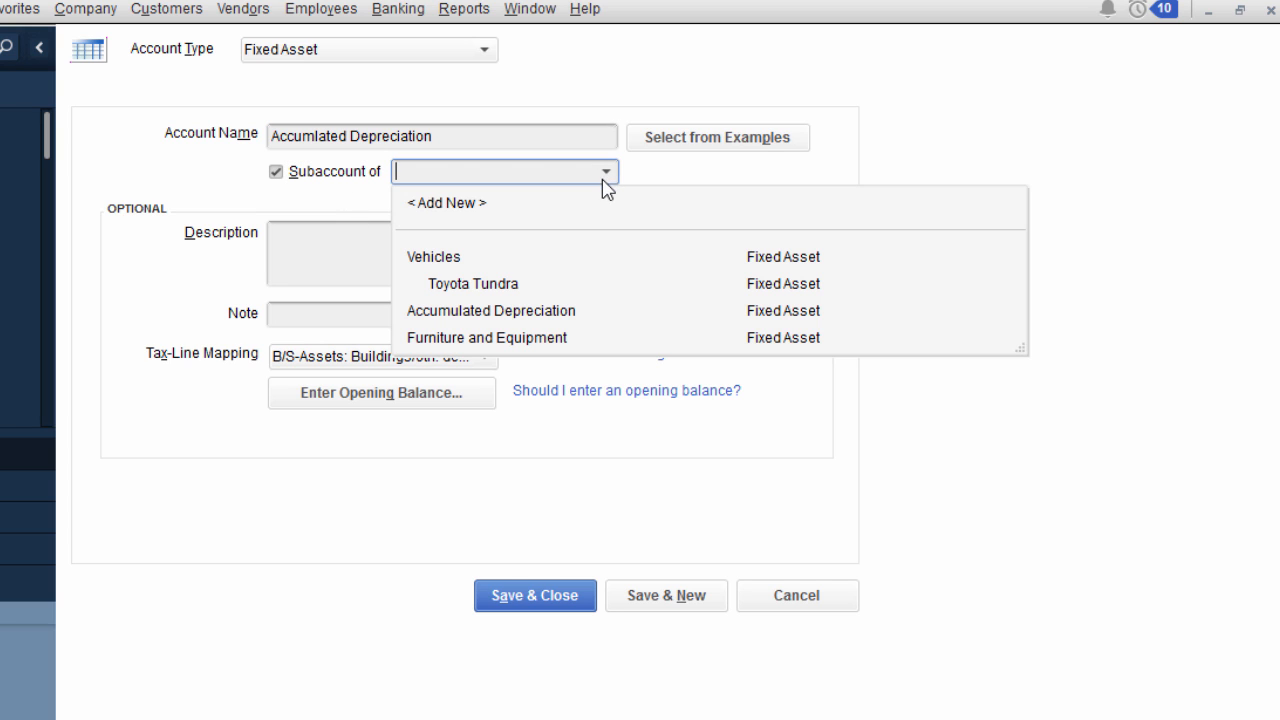
pyautogui.click(507, 290)
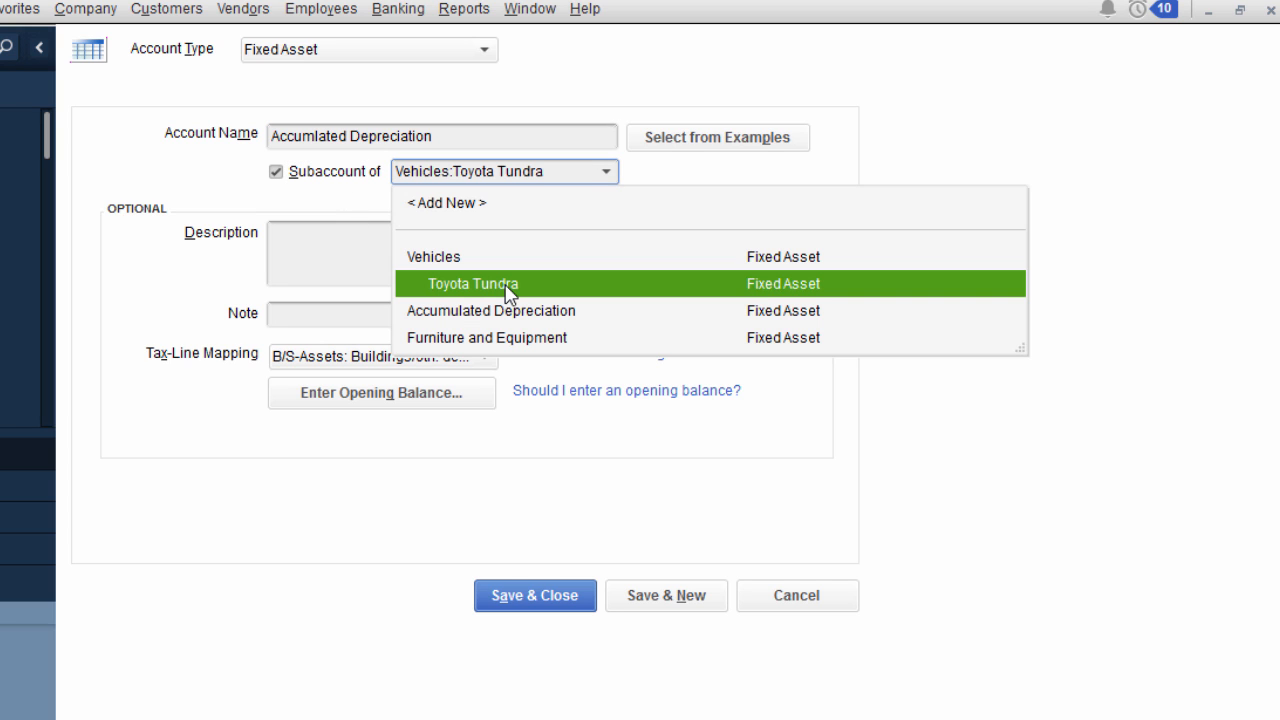
pyautogui.click(507, 290)
pyautogui.click(576, 597)
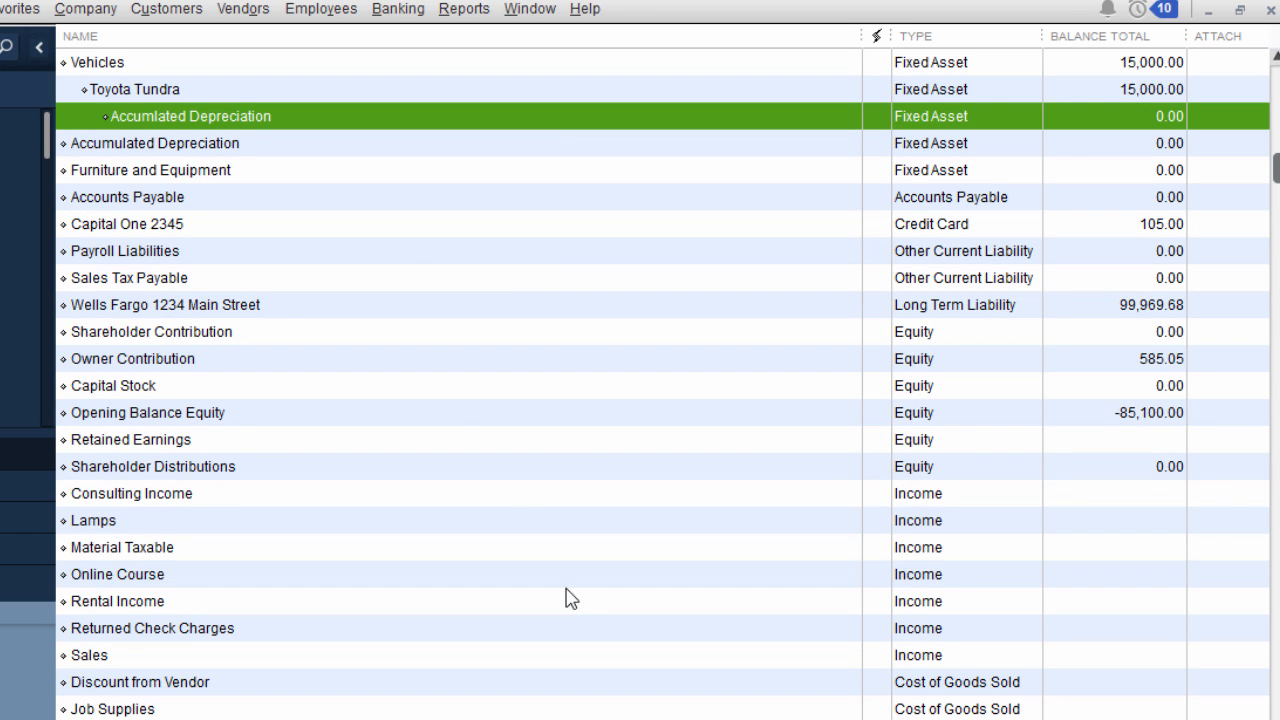
# Add a new Expense account named "Deprecitation Expense" to the chart of accounts and save it
pyautogui.scroll(2, 190, 170)
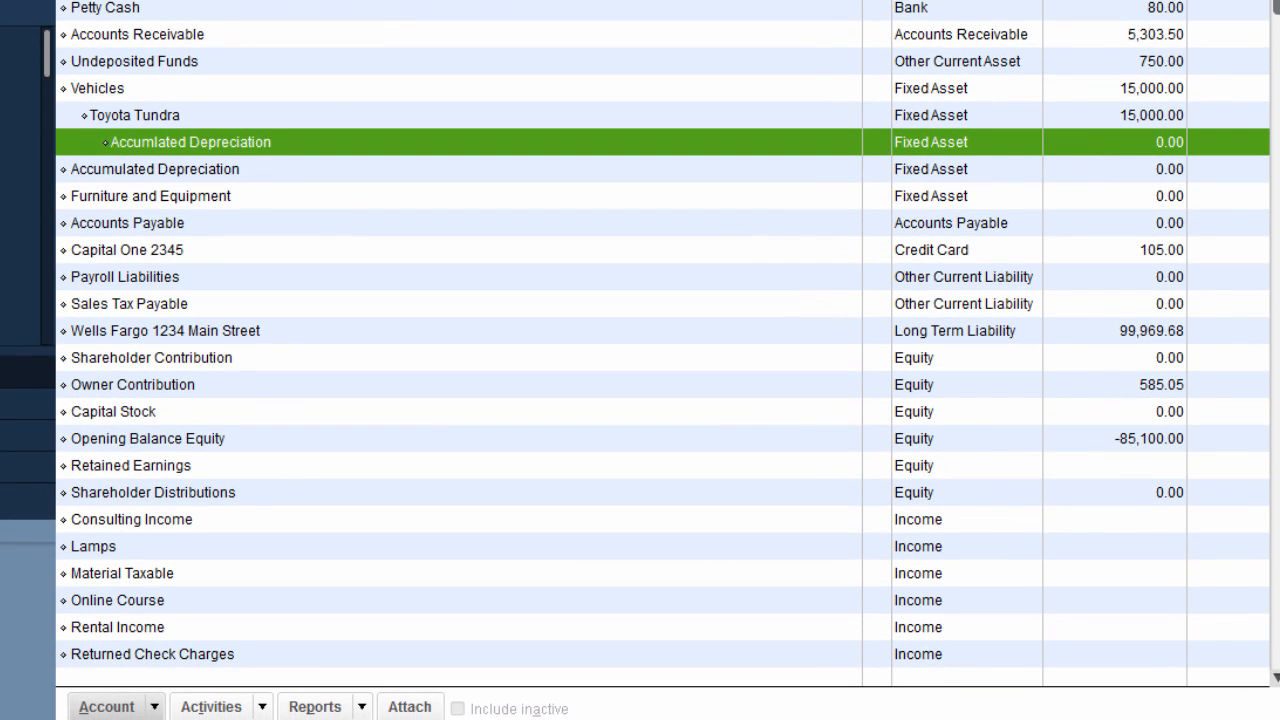
pyautogui.click(130, 707)
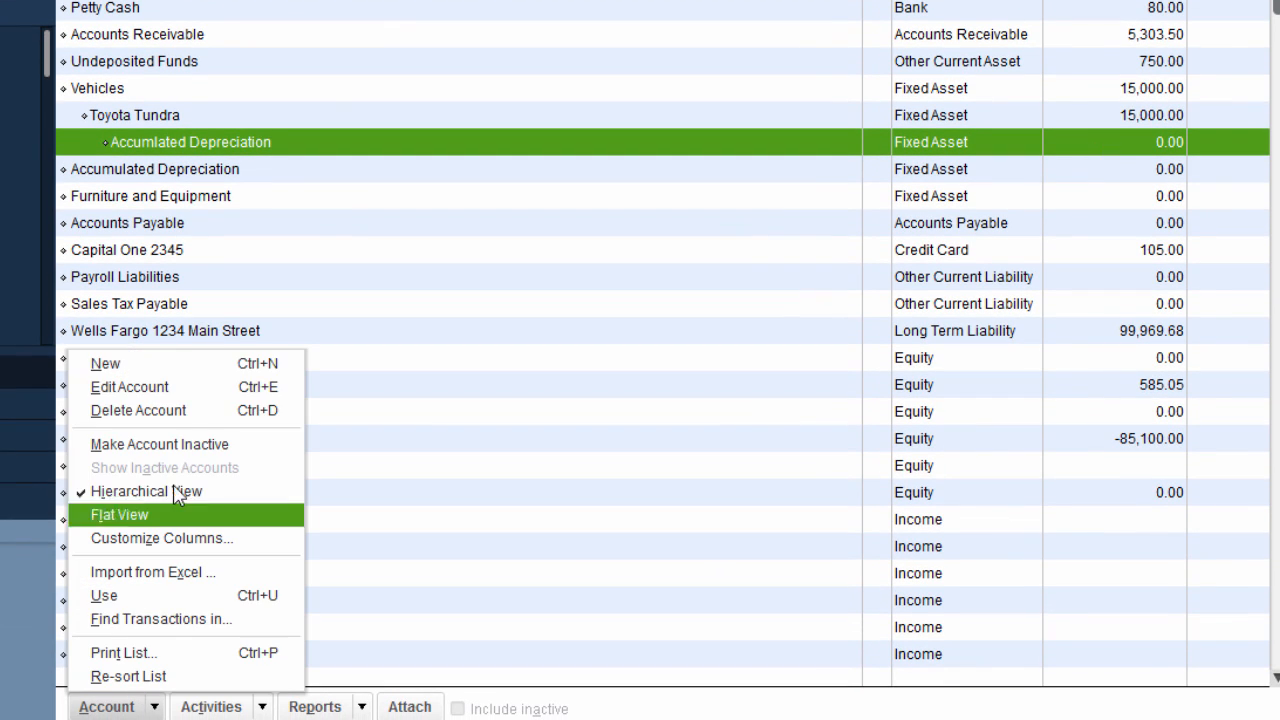
pyautogui.click(180, 366)
pyautogui.click(145, 87)
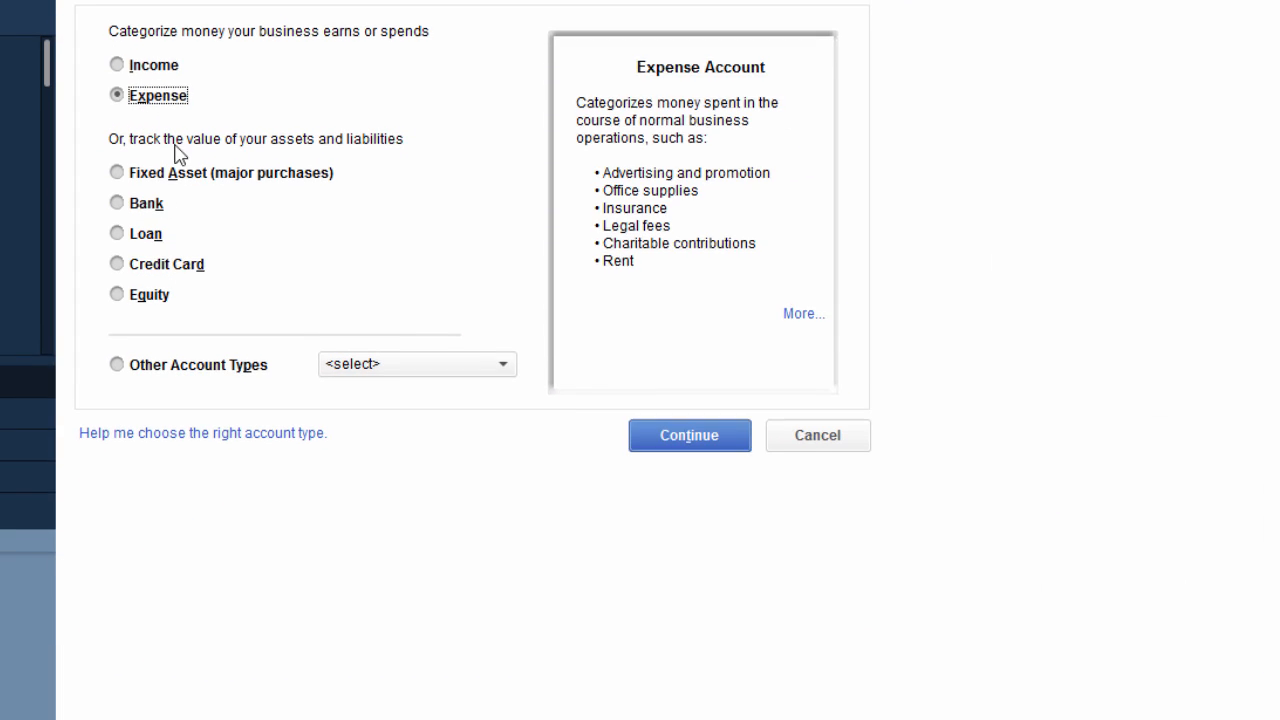
pyautogui.click(725, 478)
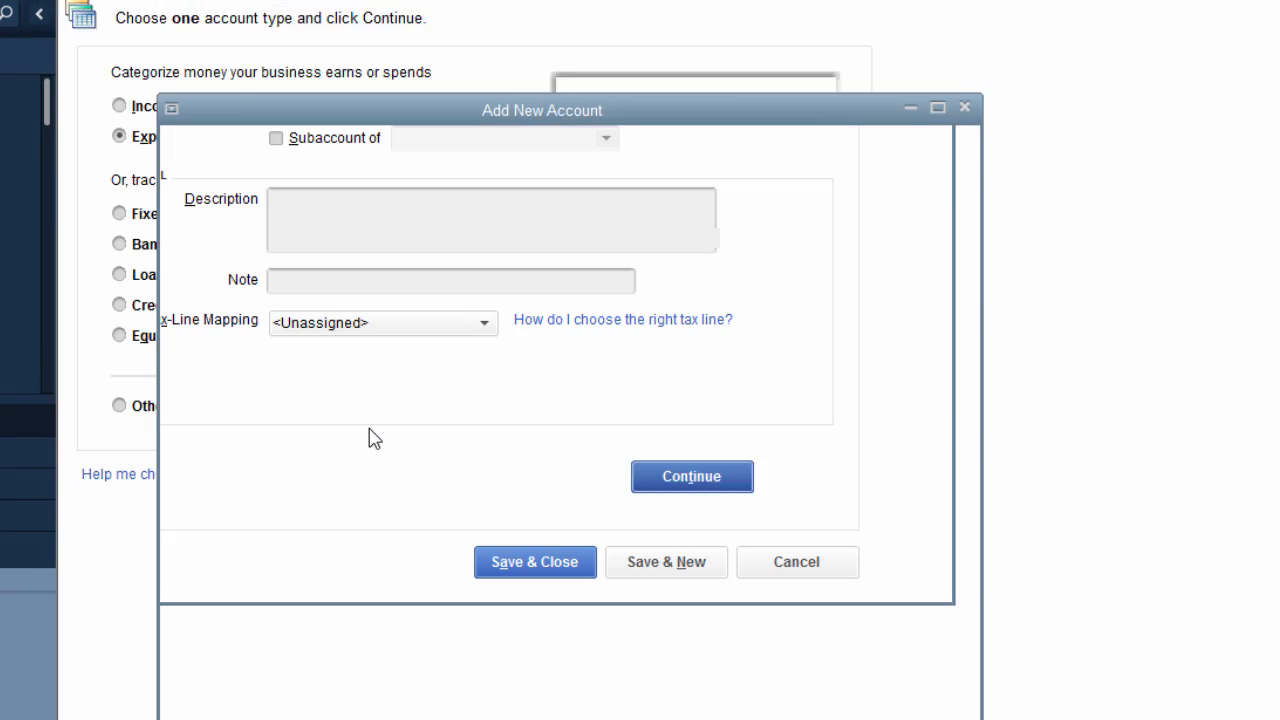
pyautogui.write('De')
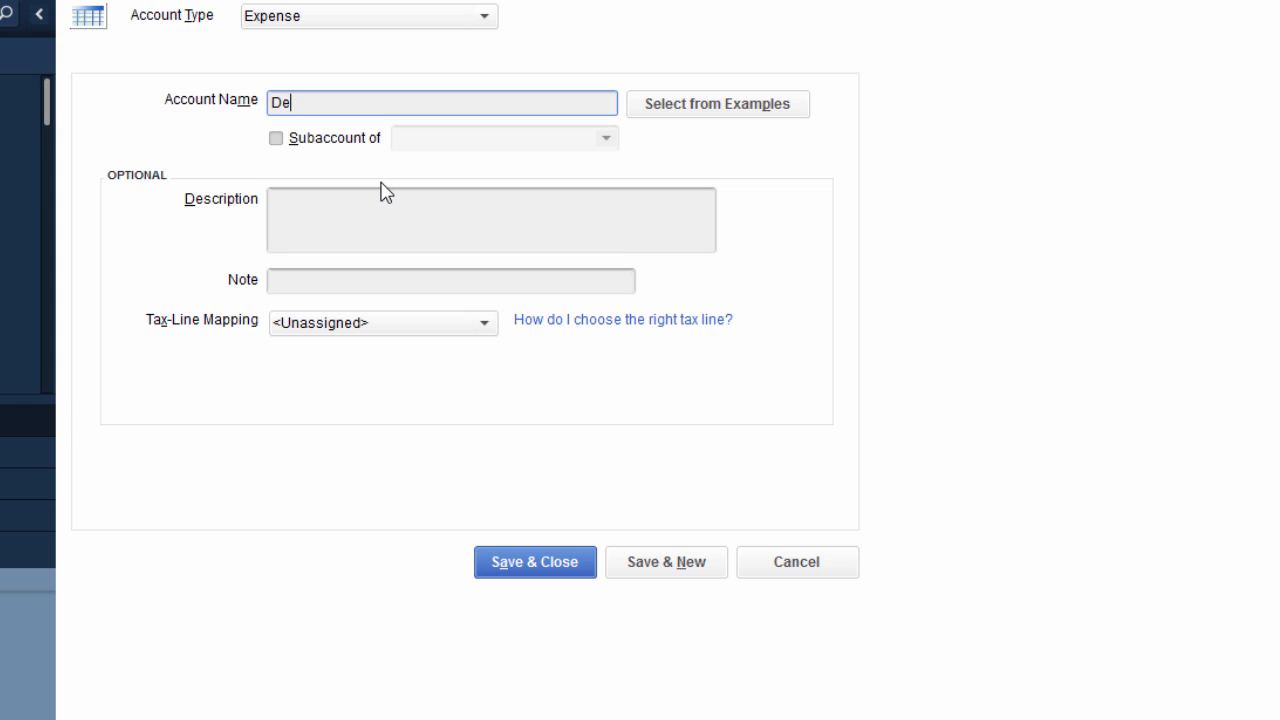
pyautogui.write('precitation Expense')
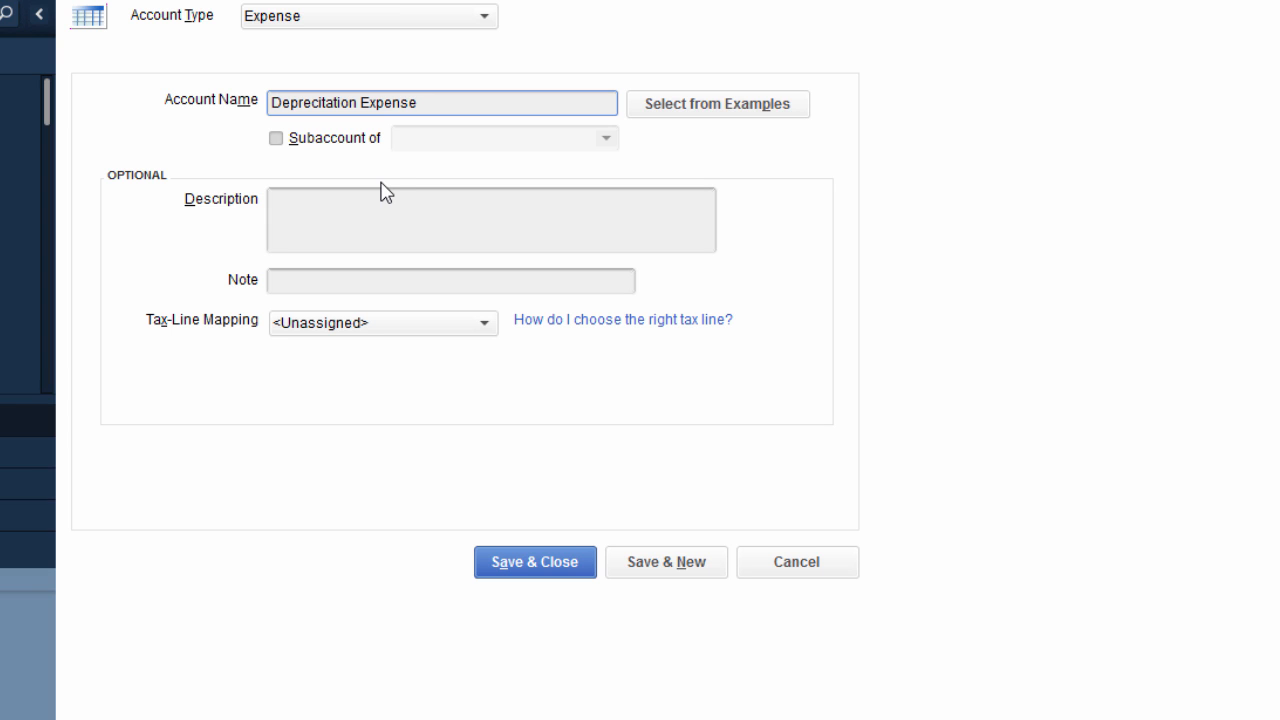
pyautogui.click(517, 560)
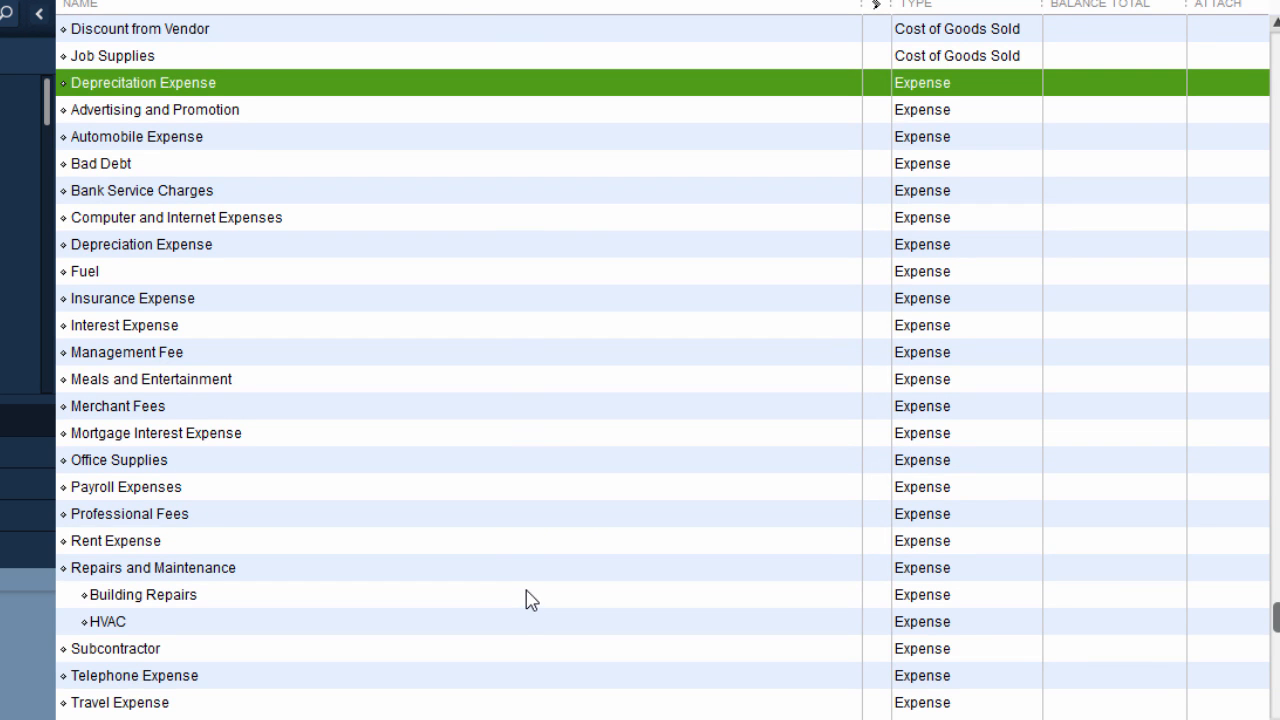
# Close the chart of accounts and start a general journal entry, dismissing the notice about automatic entry numbering
pyautogui.scroll(3, 516, 528)
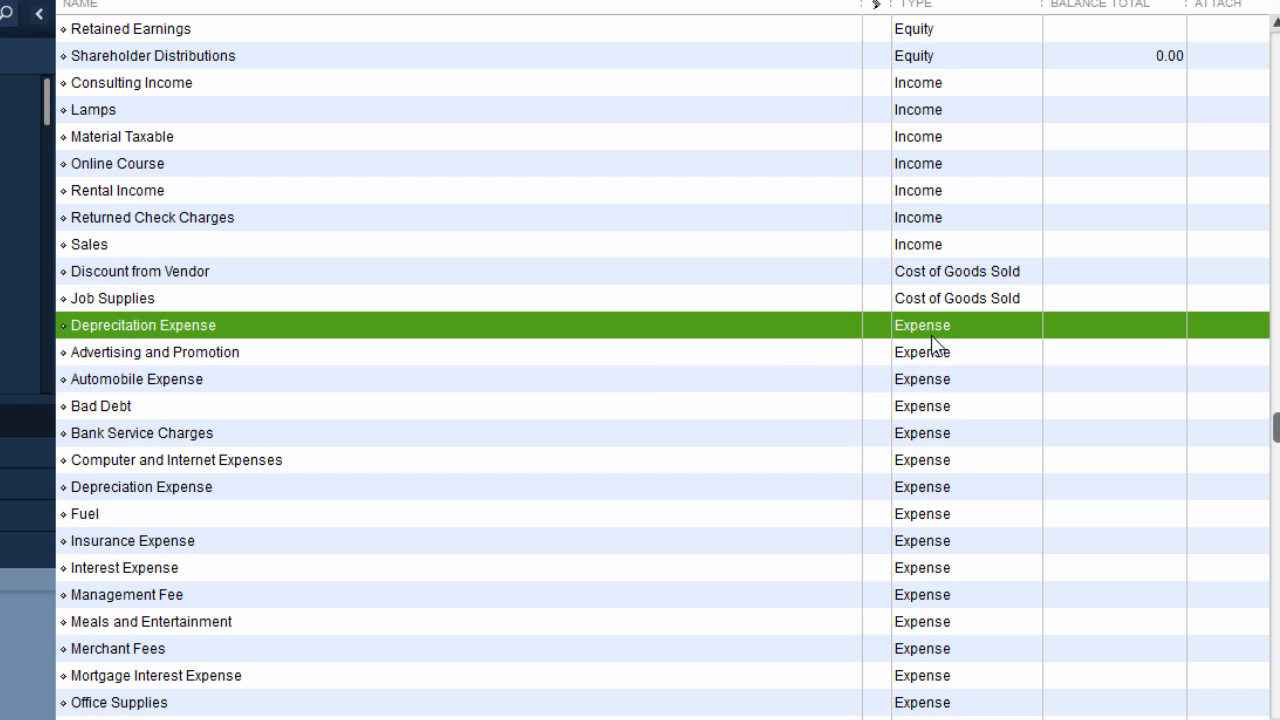
pyautogui.scroll(6, 900, 355)
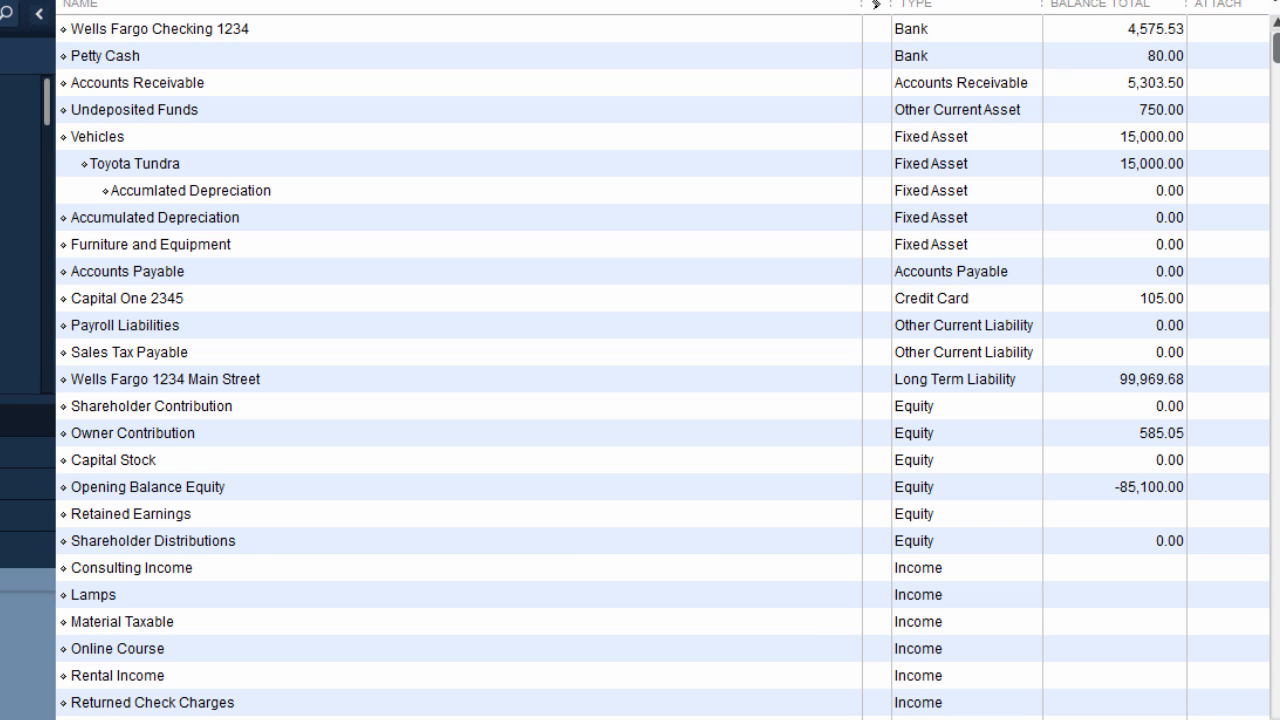
pyautogui.click(1271, 44)
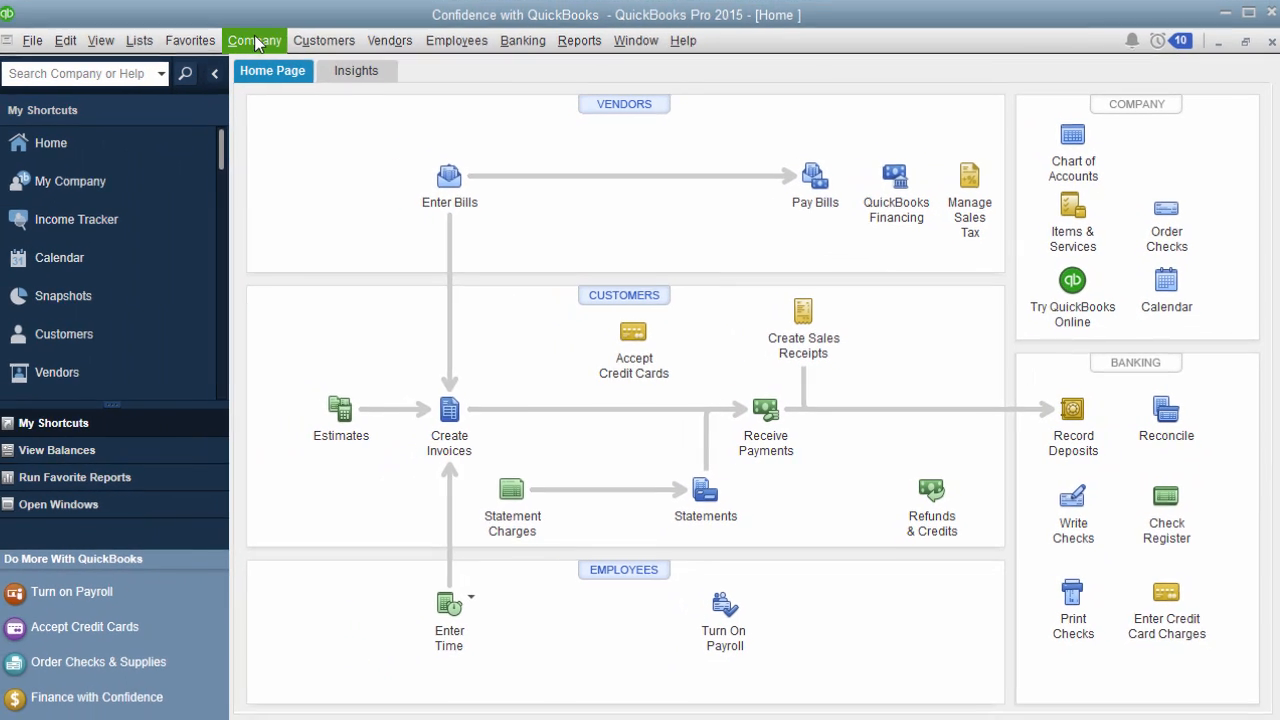
pyautogui.click(263, 44)
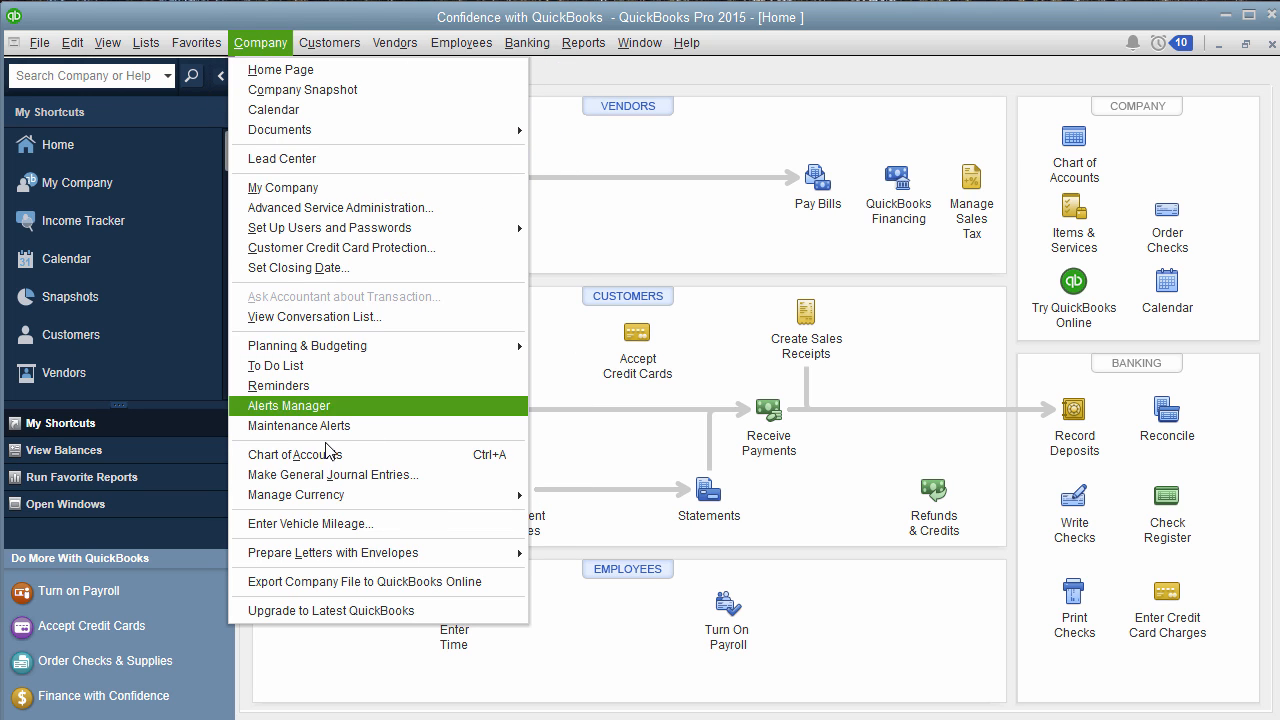
pyautogui.click(336, 475)
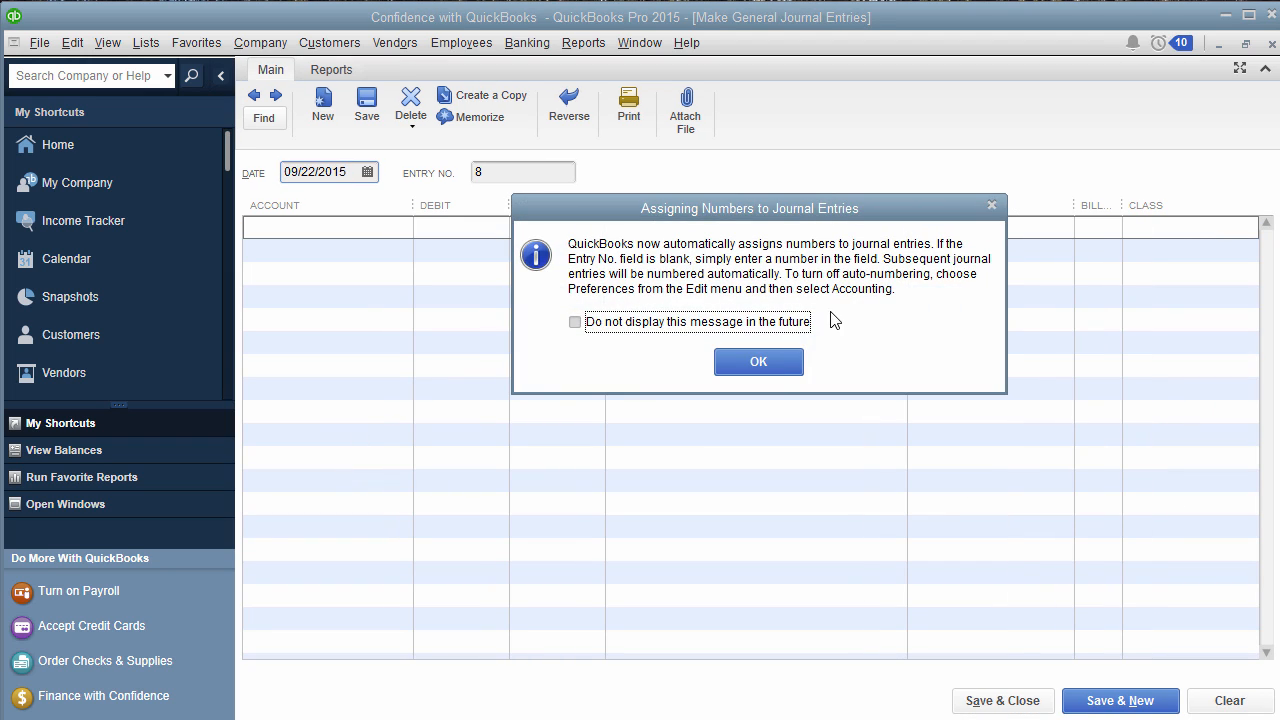
pyautogui.click(754, 365)
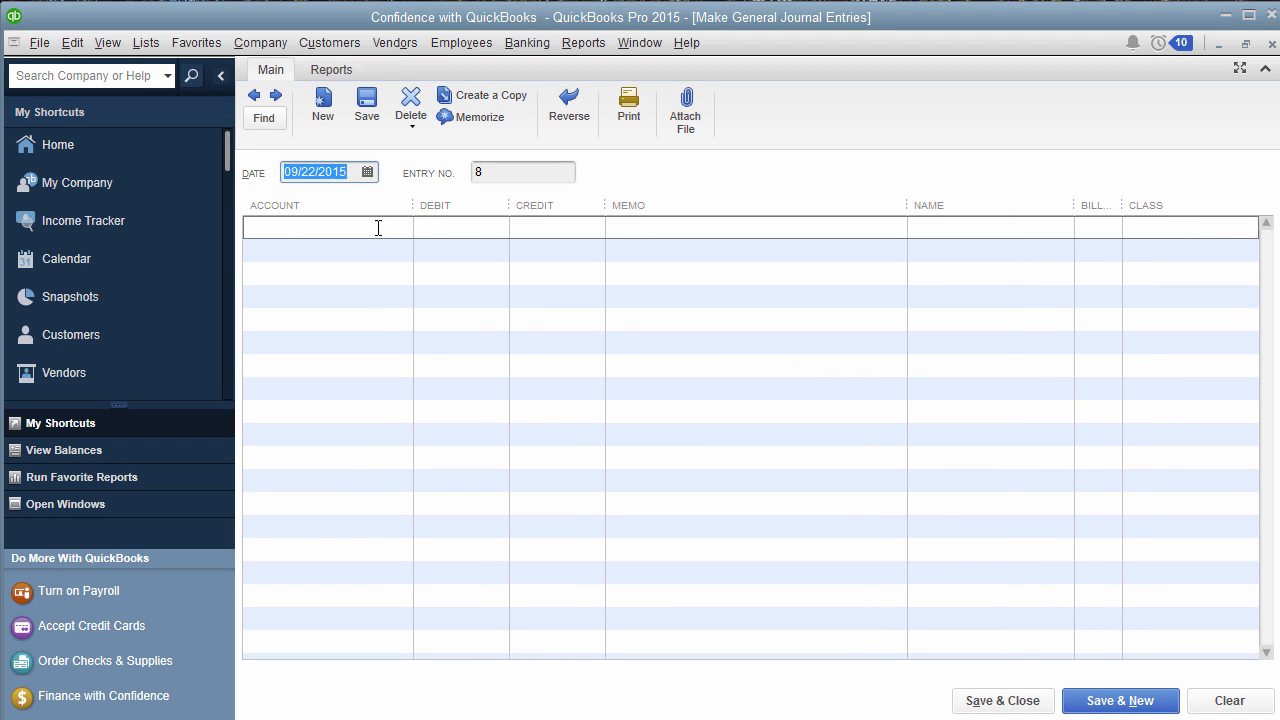
# Set the journal entry's date to 12/31/2015
pyautogui.click(367, 172)
pyautogui.click(446, 205)
pyautogui.click(446, 205)
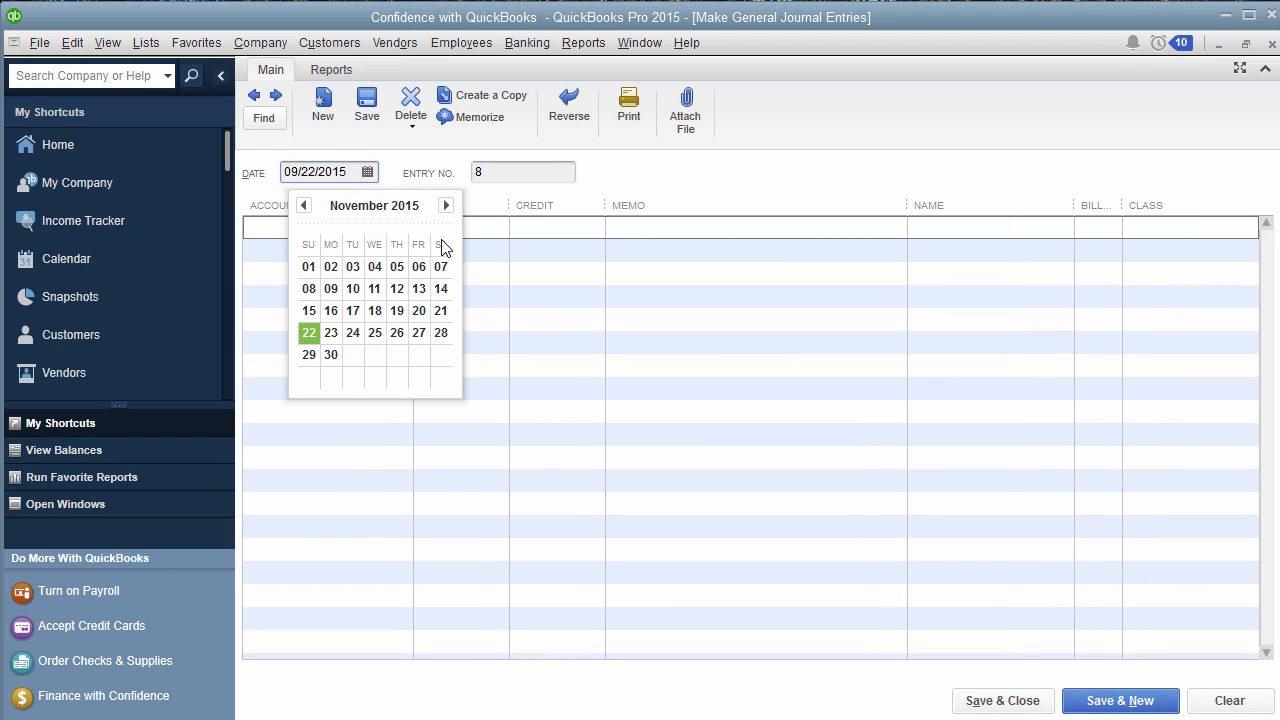
pyautogui.click(446, 205)
pyautogui.click(396, 352)
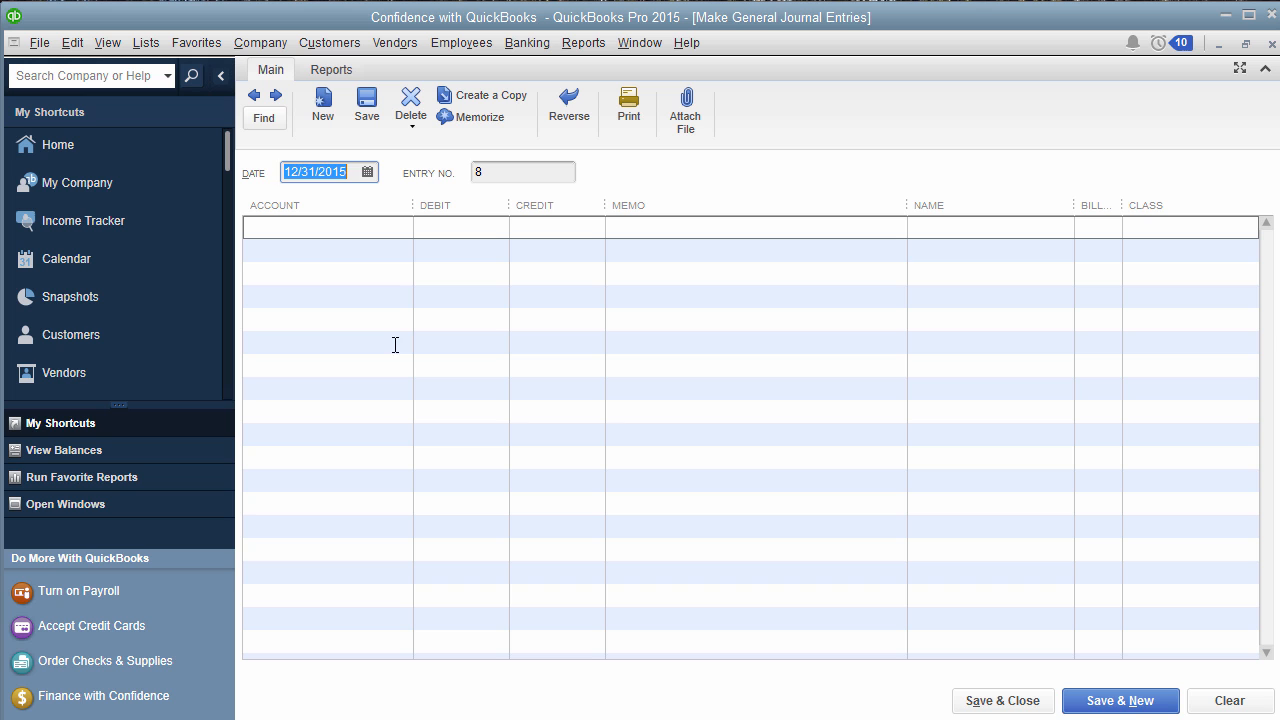
# Enter Depreciation Expense as the account on the first line of the journal entry
pyautogui.click(385, 221)
pyautogui.click(401, 228)
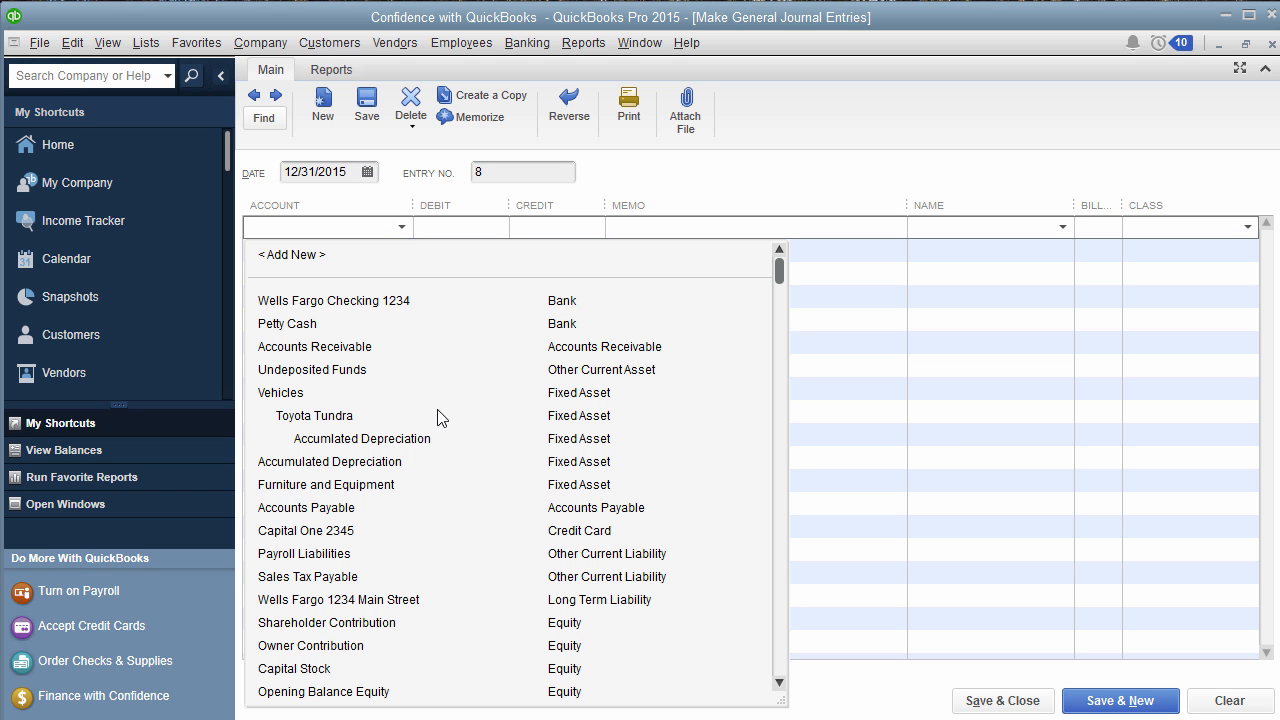
pyautogui.scroll(-3, 415, 486)
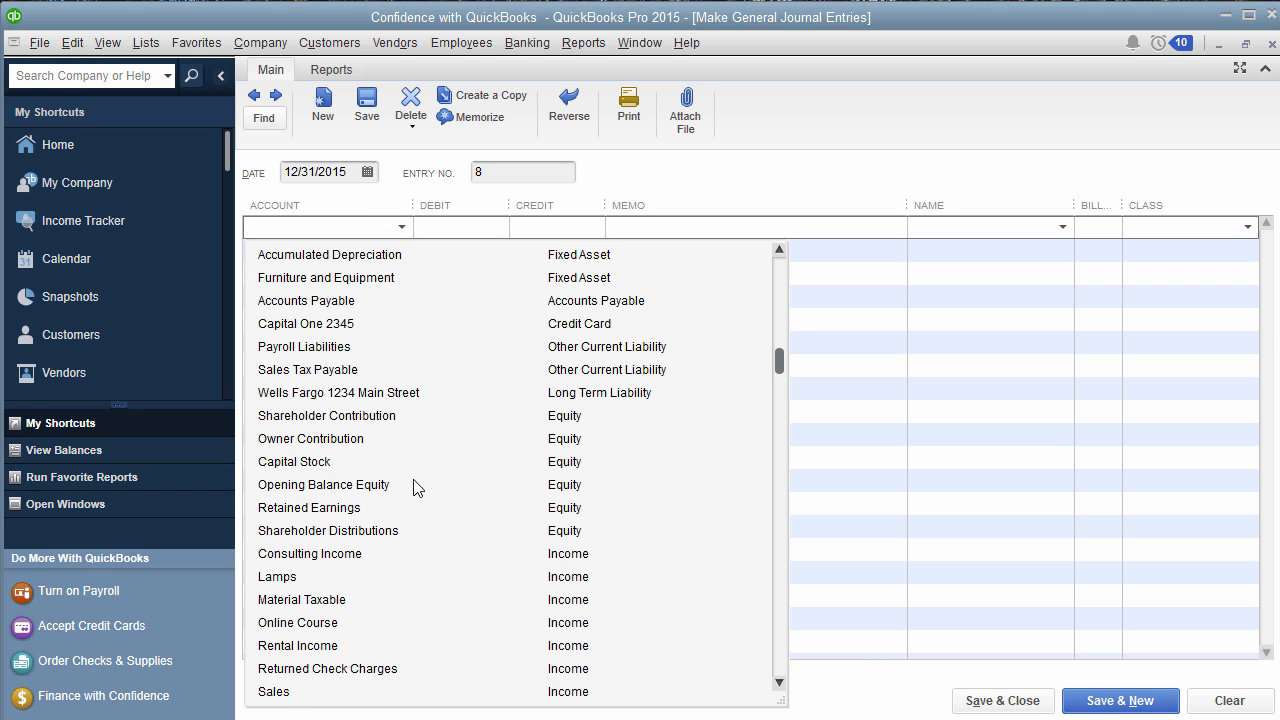
pyautogui.write('d')
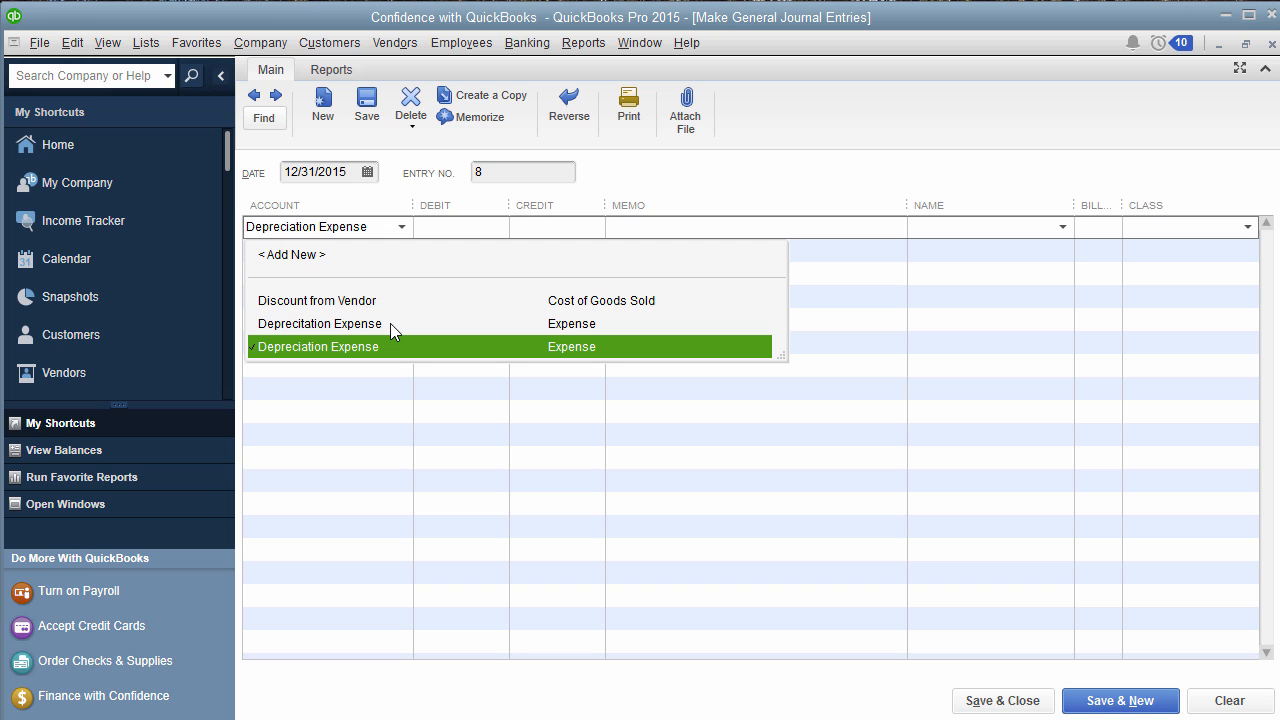
# Reopen the chart of accounts and move the misspelled Deprecitation Expense account directly below Depreciation Expense
pyautogui.click(152, 42)
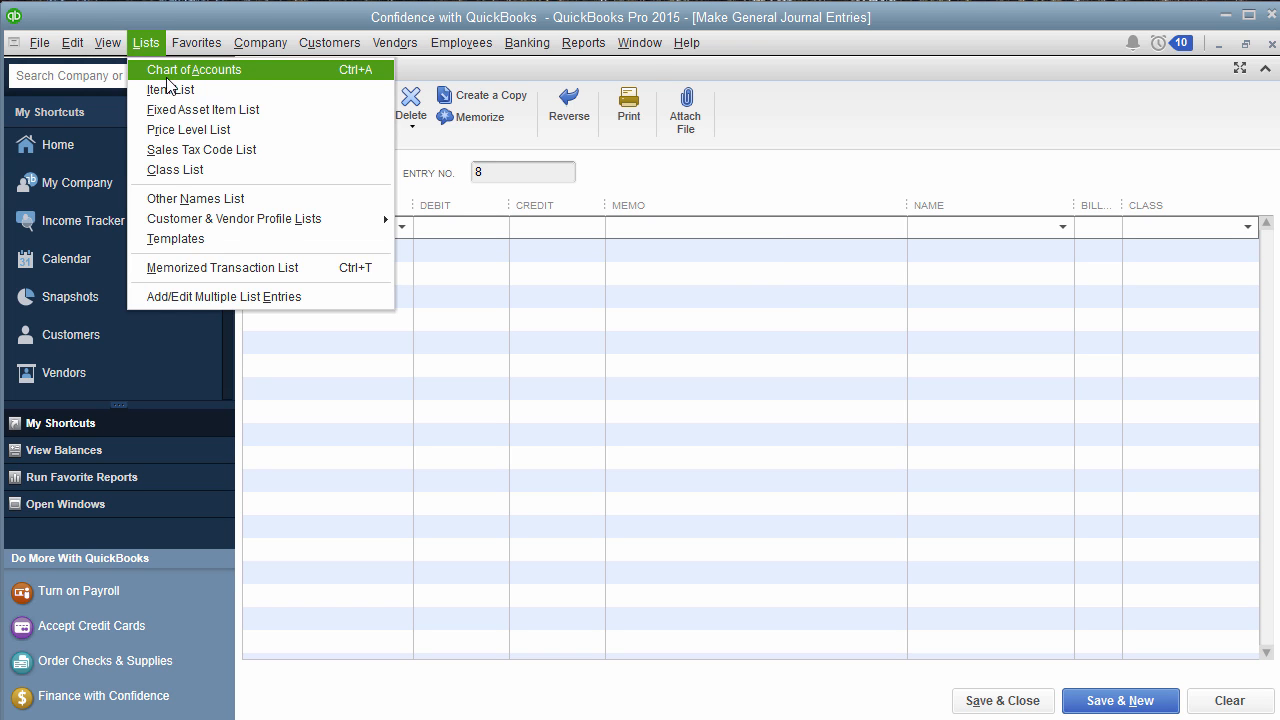
pyautogui.click(167, 77)
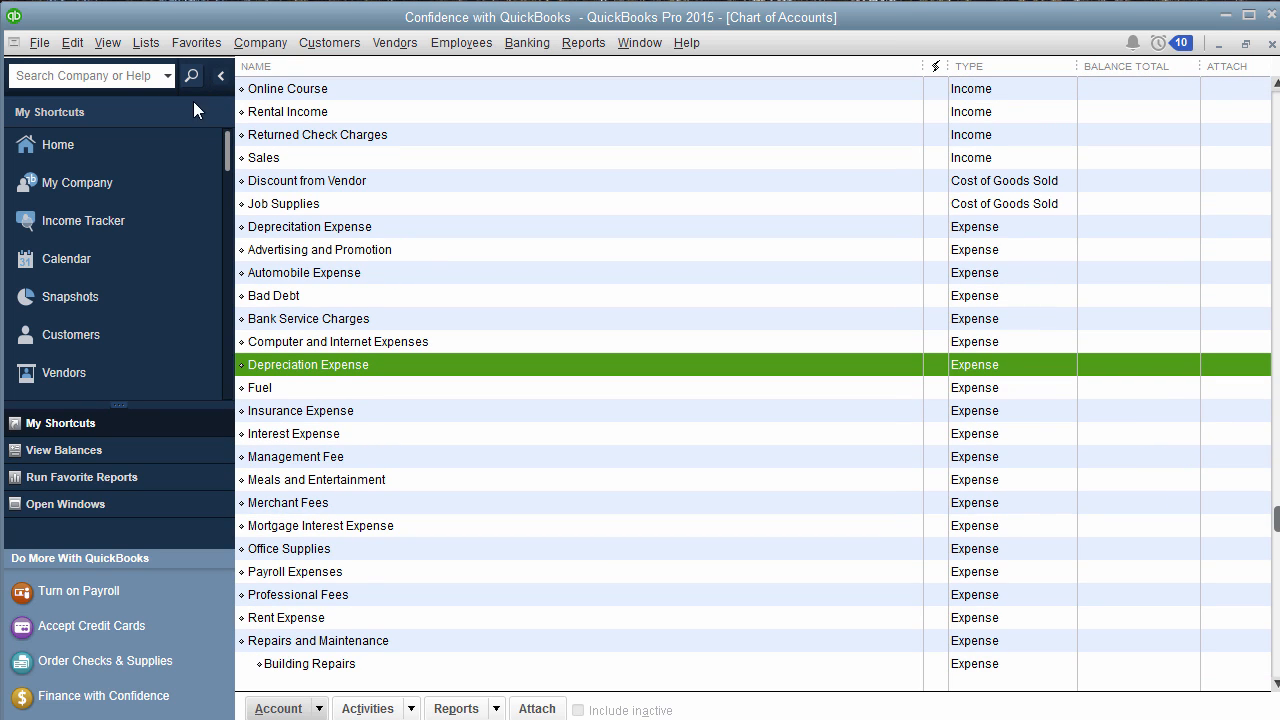
pyautogui.scroll(3, 360, 411)
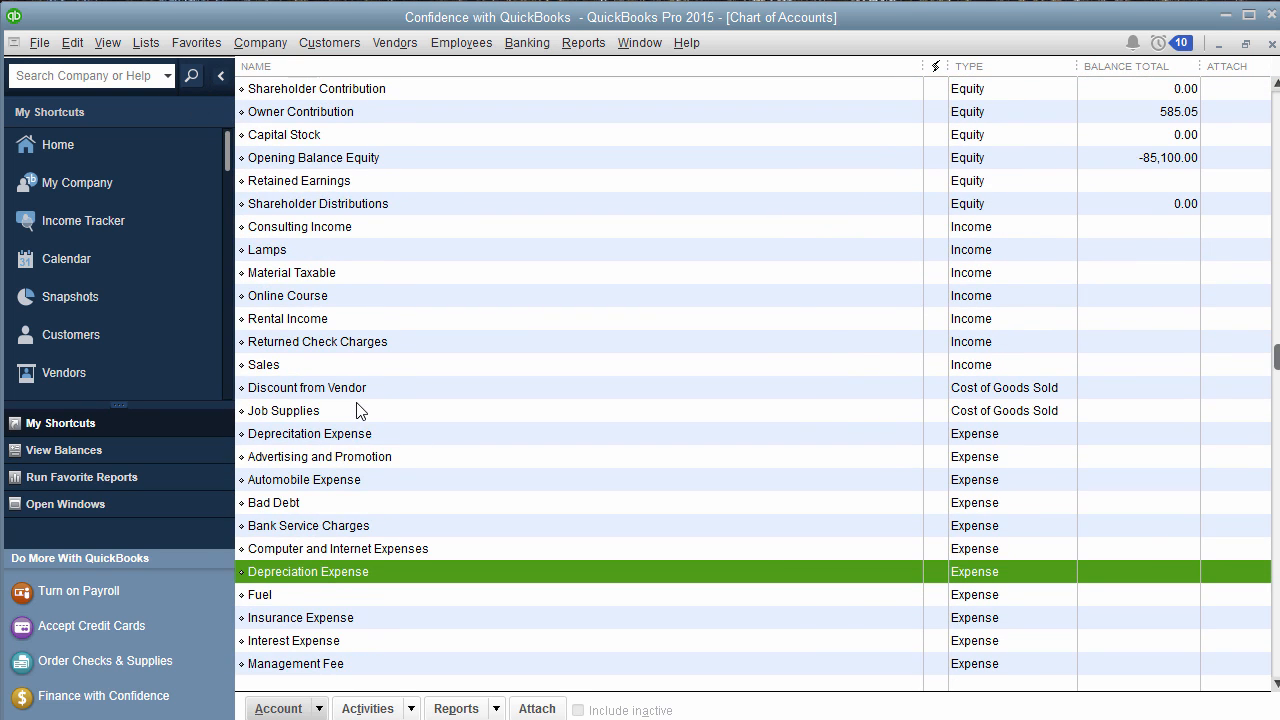
pyautogui.scroll(1, 355, 406)
pyautogui.scroll(1, 343, 428)
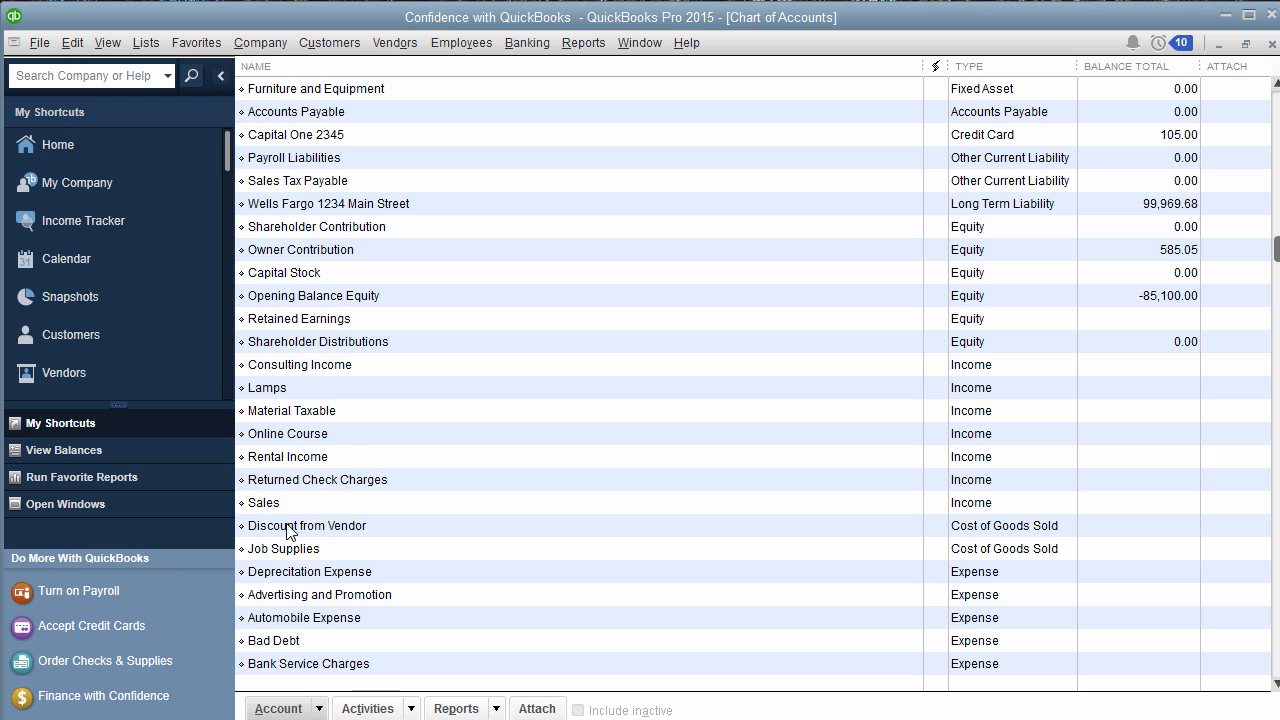
pyautogui.moveTo(241, 571); pyautogui.dragTo(256, 198)
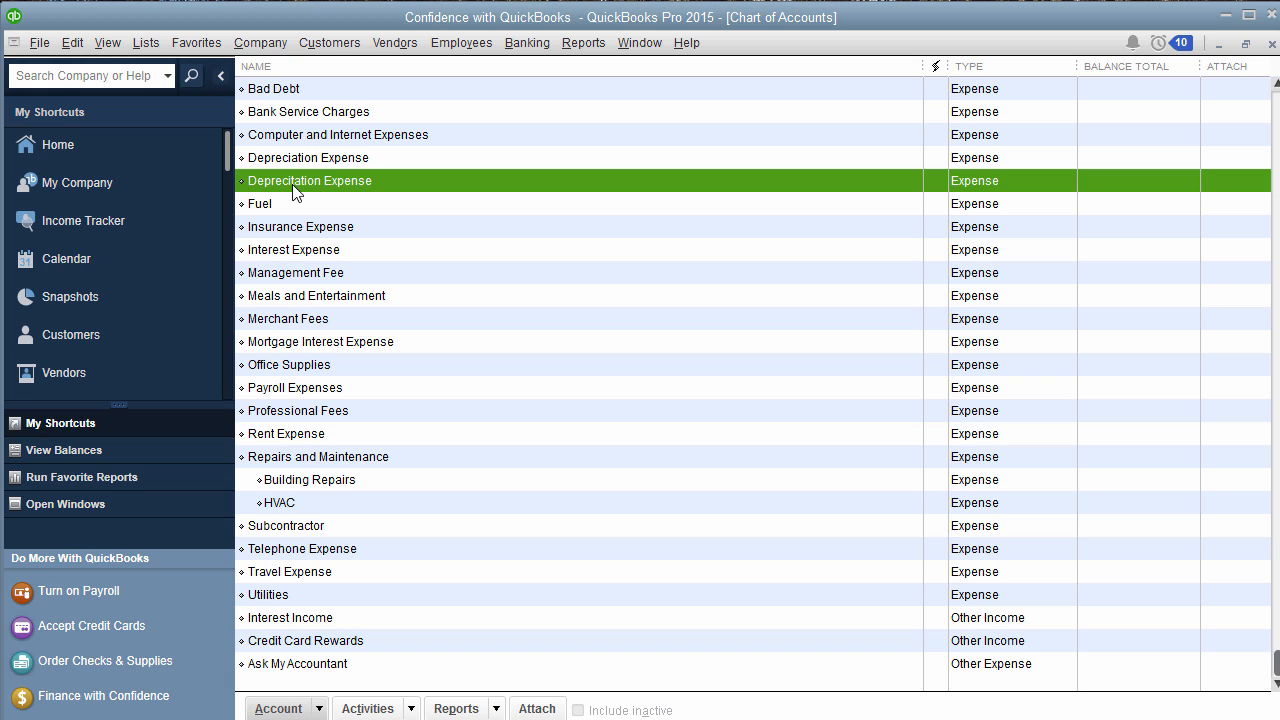
# Rename the Deprecitation Expense account to "Depreciation Expense" and merge it with the existing account of that name
pyautogui.rightClick(266, 184)
pyautogui.click(366, 261)
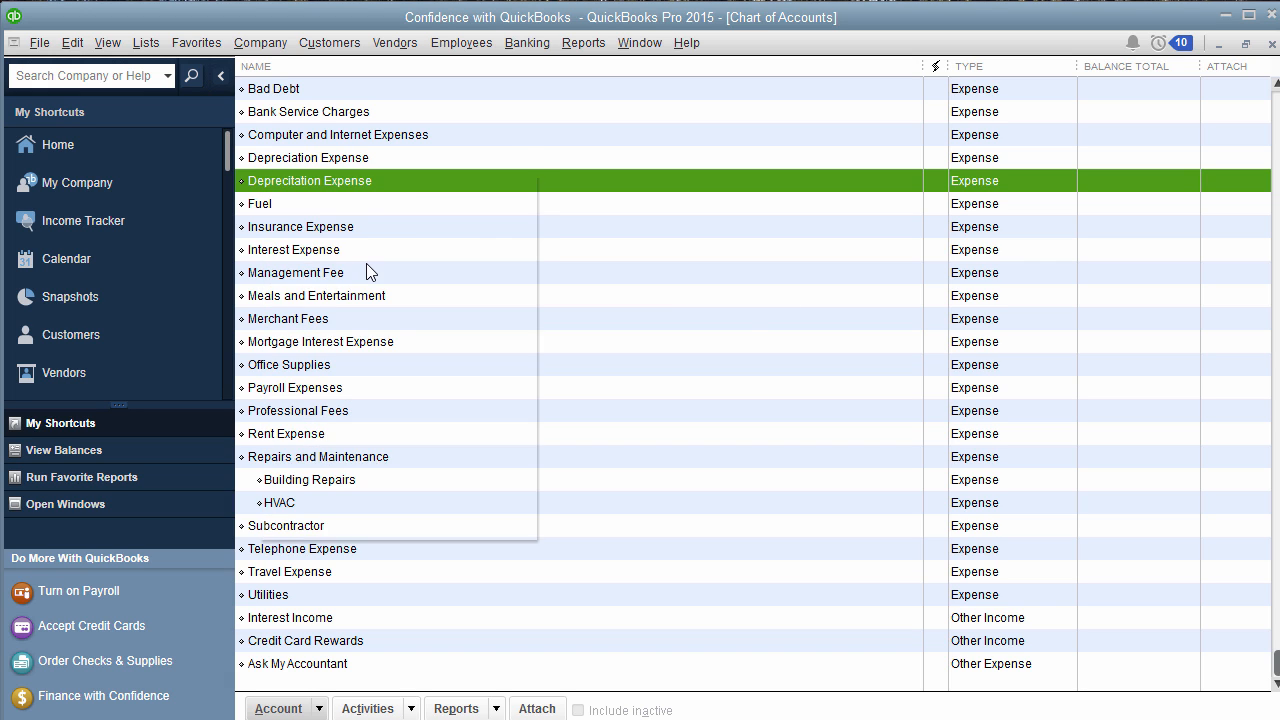
pyautogui.click(464, 153)
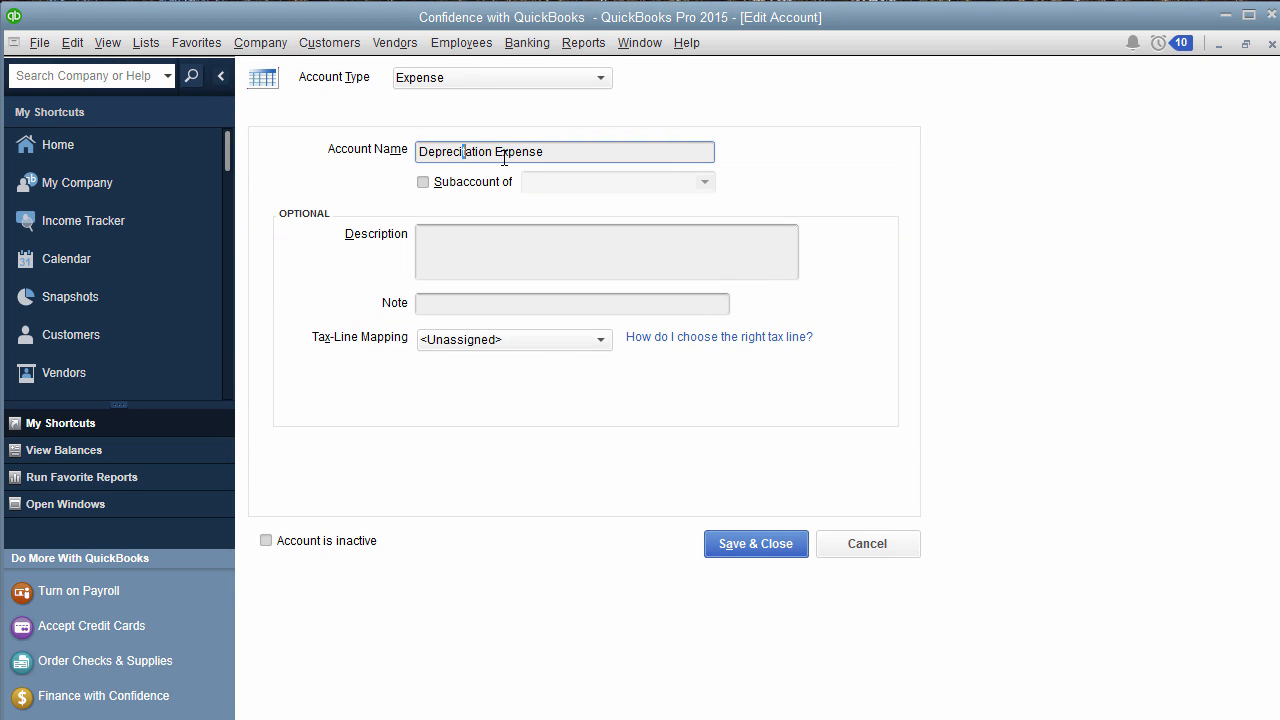
pyautogui.click(775, 544)
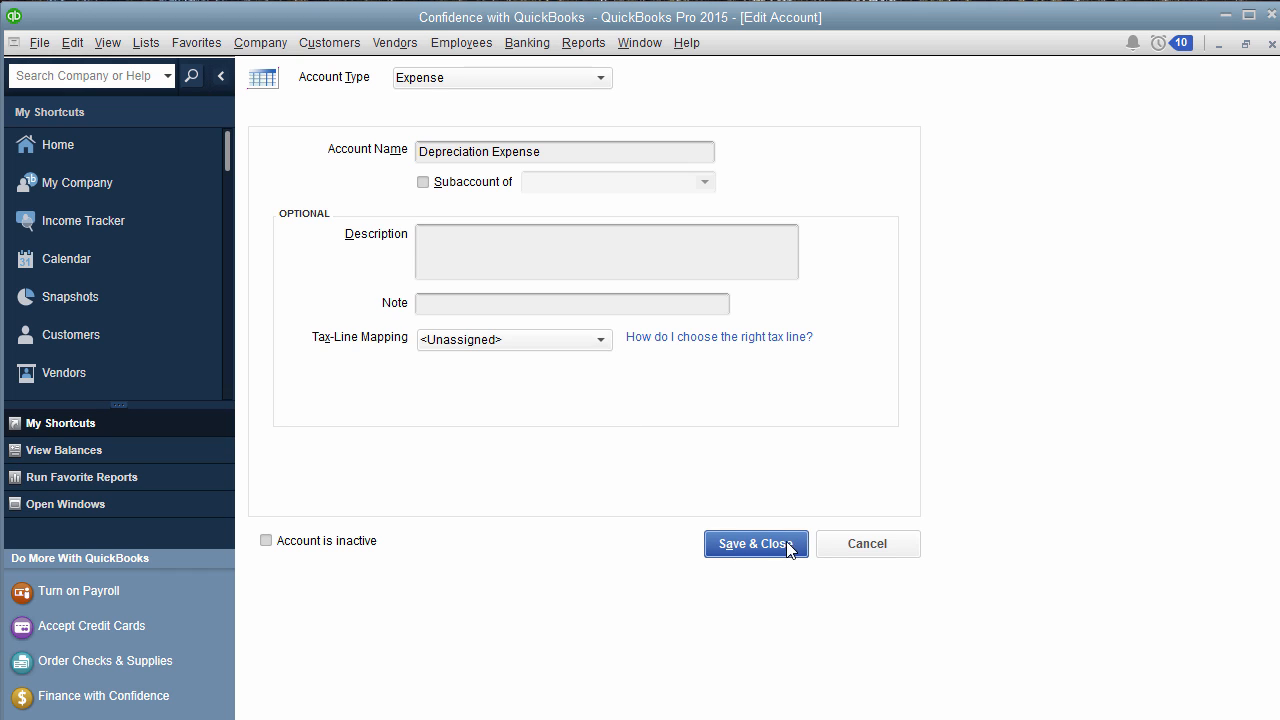
pyautogui.click(652, 254)
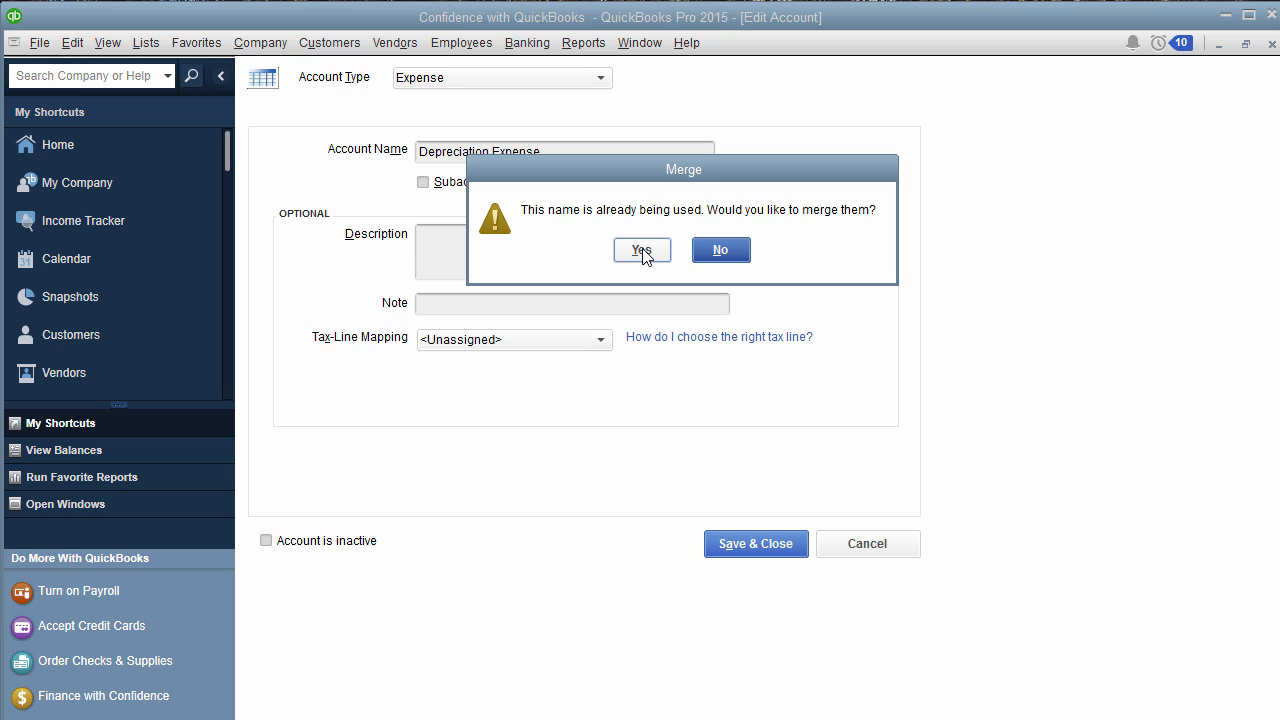
pyautogui.click(642, 252)
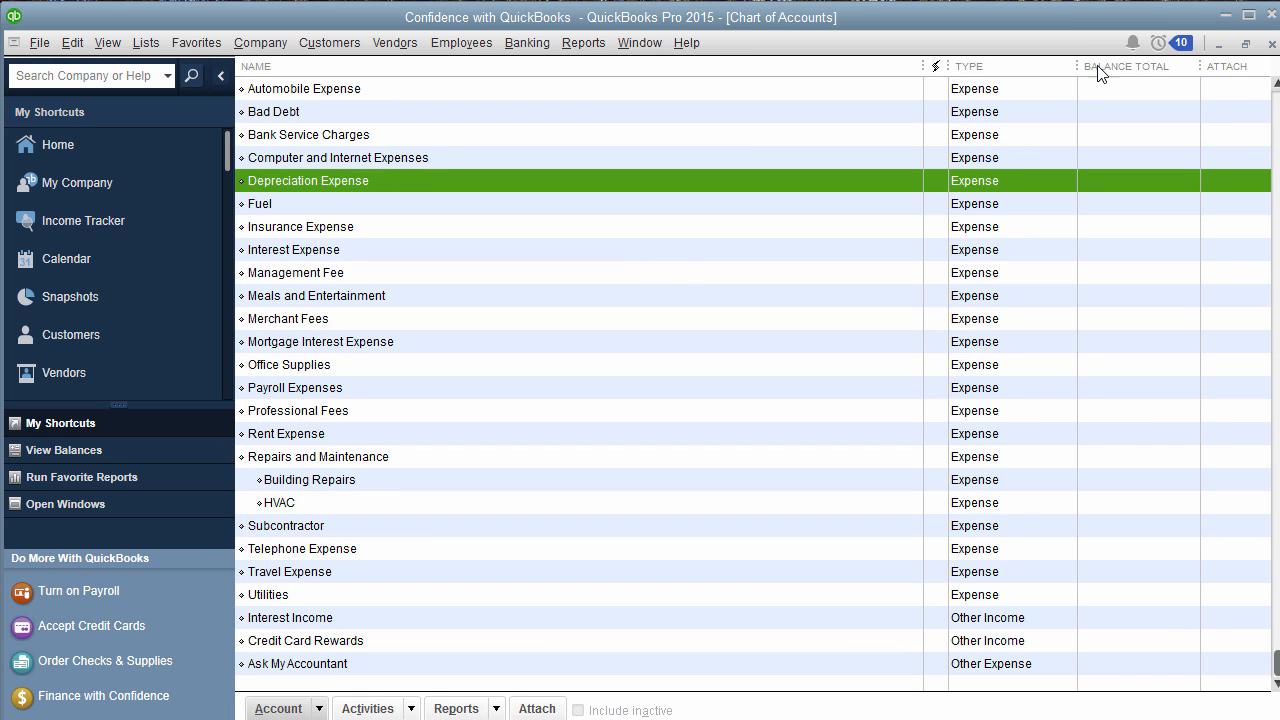
# Return to the journal entry, reselect Depreciation Expense as the first line's account, and enter a debit of 1,000.00
pyautogui.click(1270, 44)
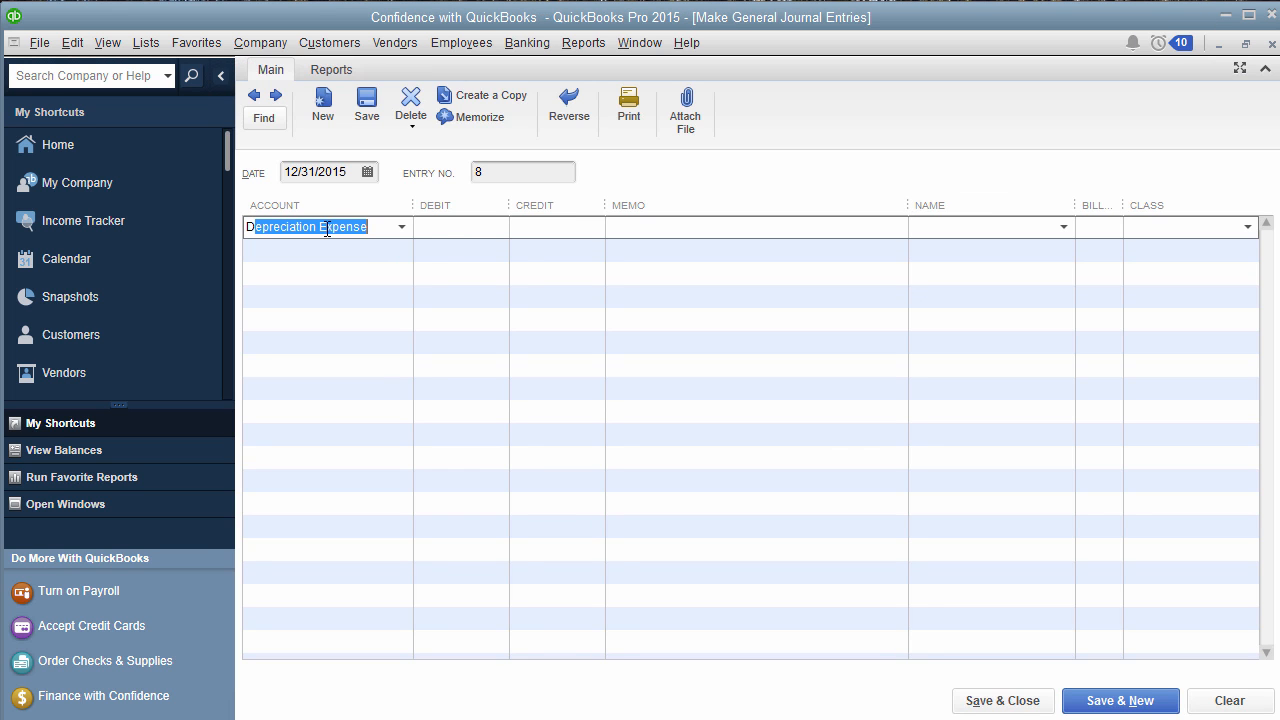
pyautogui.click(401, 228)
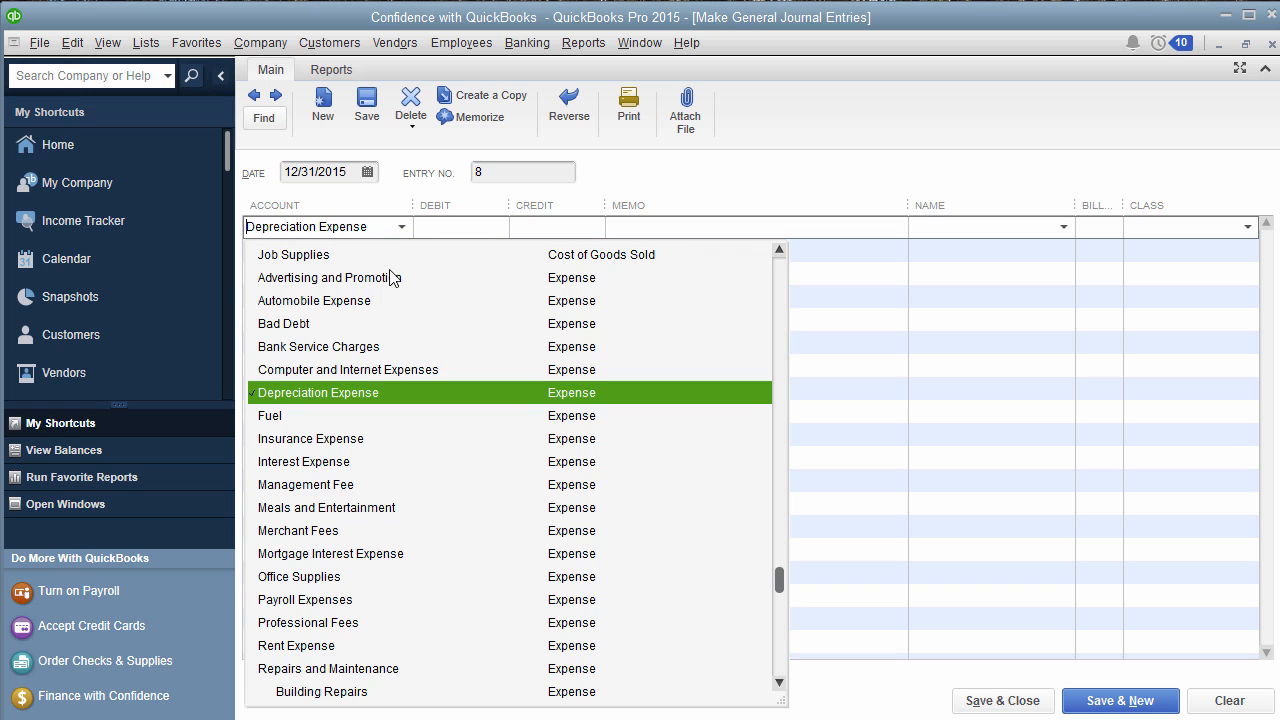
pyautogui.click(353, 394)
pyautogui.click(468, 233)
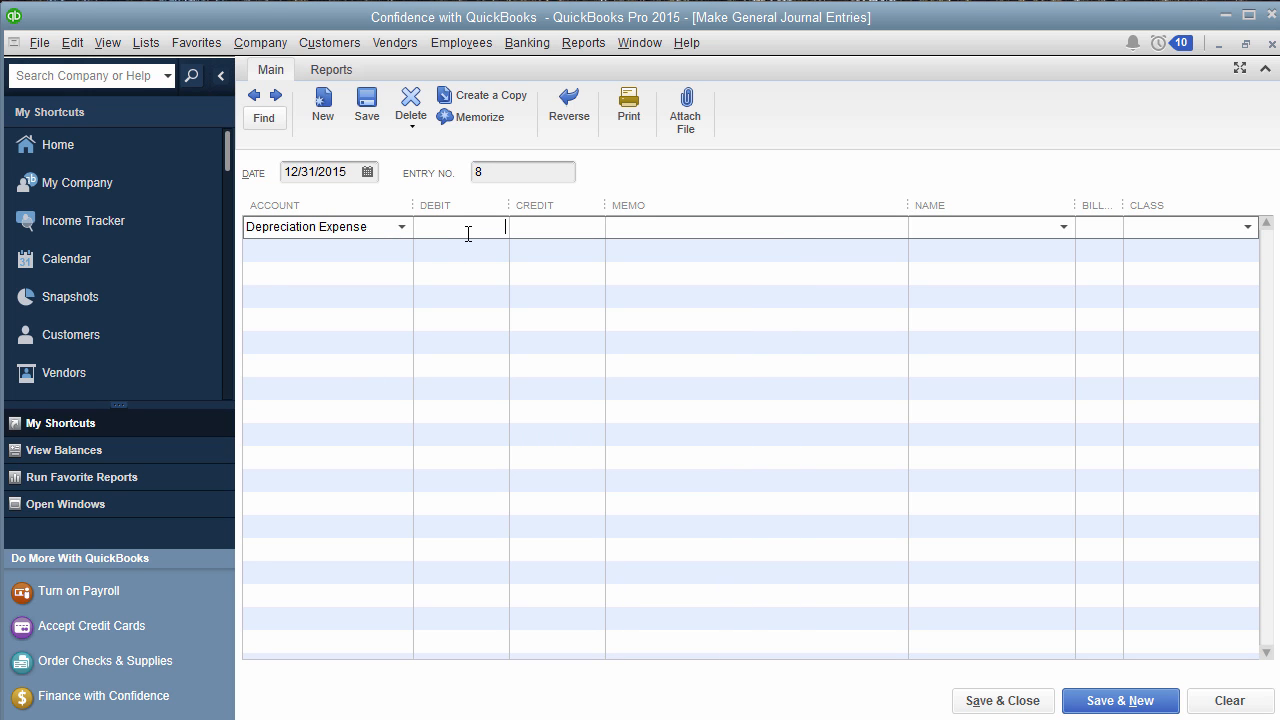
pyautogui.write('1000')
# Copy the first line's account name into its memo so it reads "Depreciation Expense"
pyautogui.press('Tab')
pyautogui.hotkey('shift', 'Tab')
pyautogui.hotkey('shift', 'Tab')
pyautogui.hotkey('ctrl', 'c')
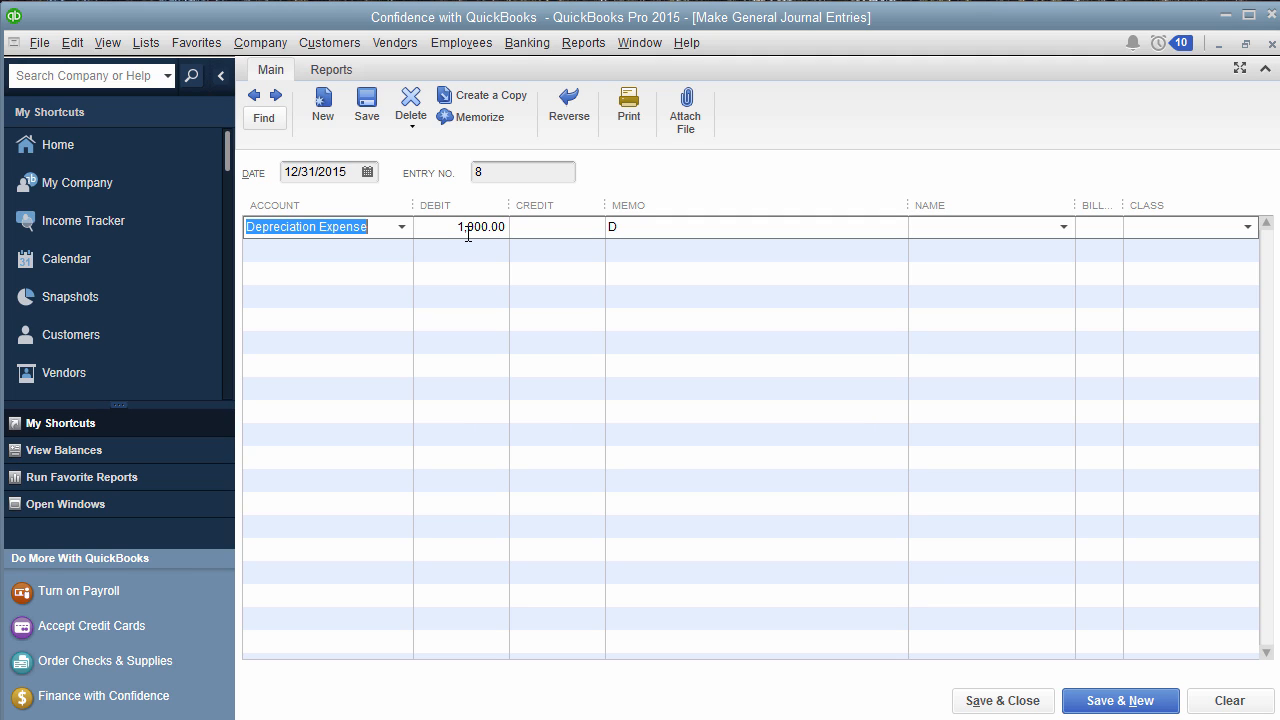
pyautogui.press('Tab')
pyautogui.press('Tab')
pyautogui.press('Tab')
pyautogui.hotkey('ctrl', 'v')
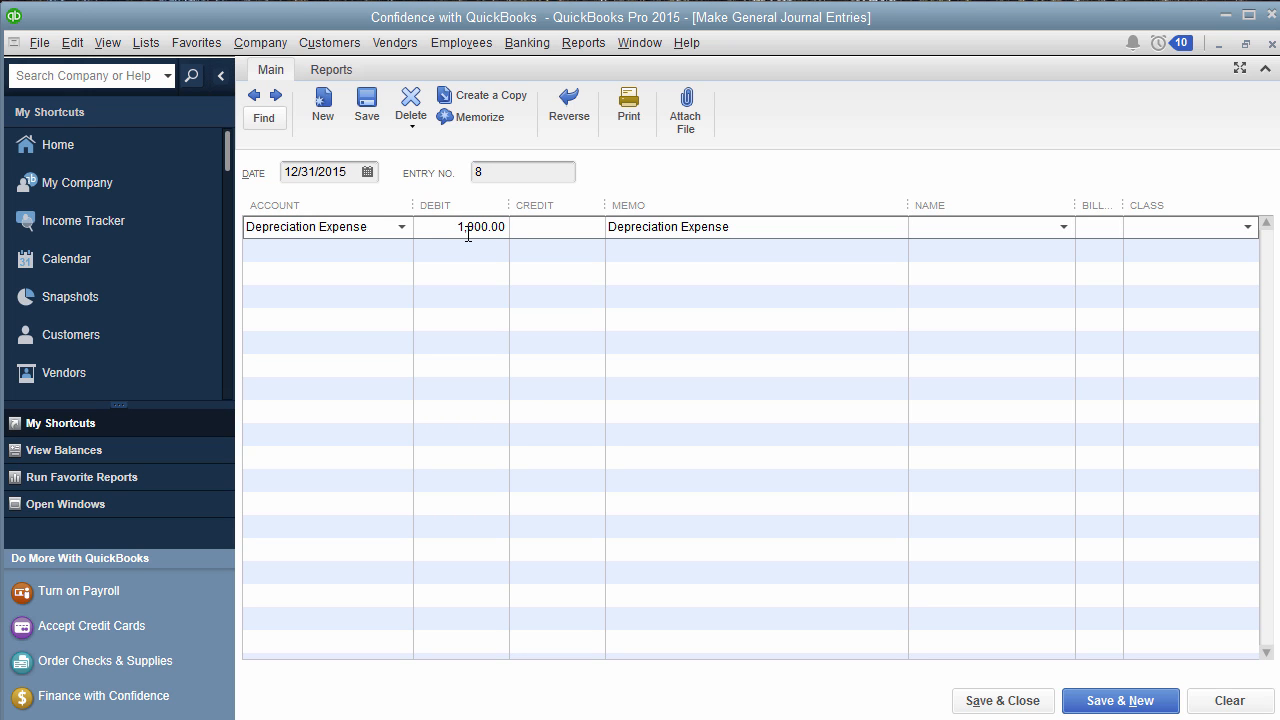
# Set the second line's account to the Accumlated Depreciation subaccount under Toyota Tundra, keeping the 1,000.00 credit
pyautogui.press('Tab')
pyautogui.write('Acc')
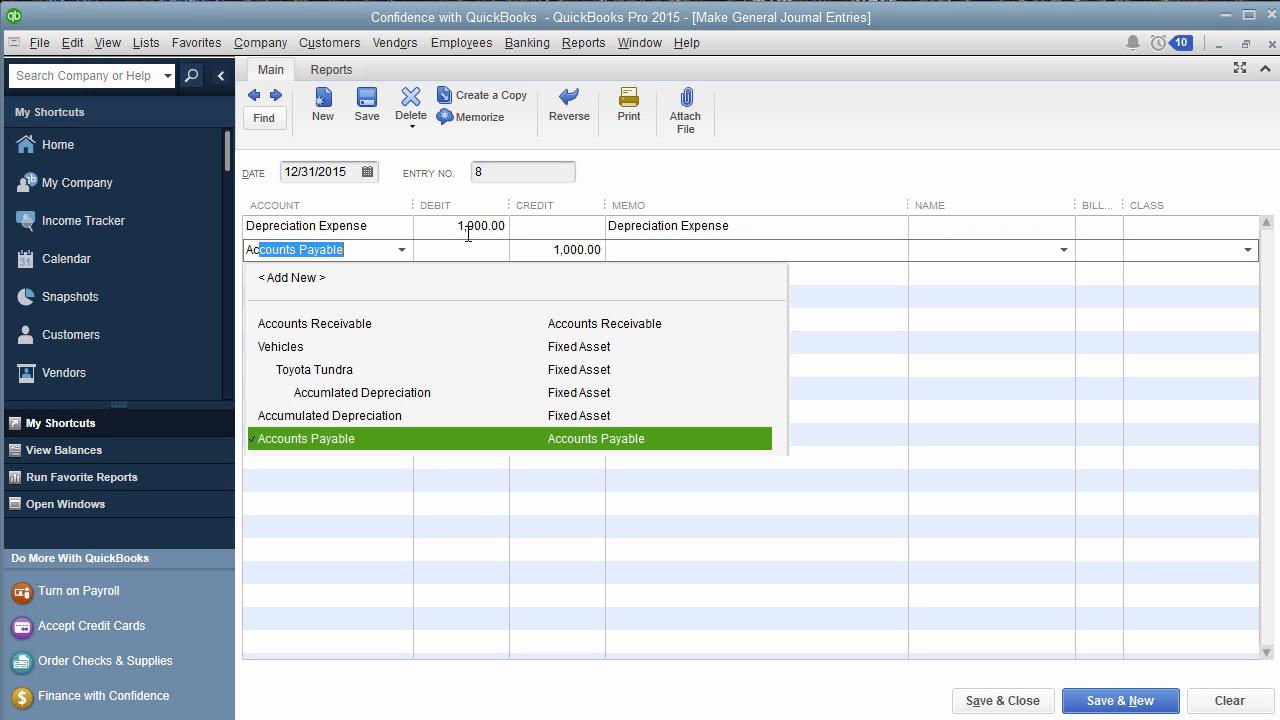
pyautogui.press('Up')
pyautogui.press('Up')
pyautogui.press('Up')
pyautogui.press('Down')
pyautogui.press('Tab')
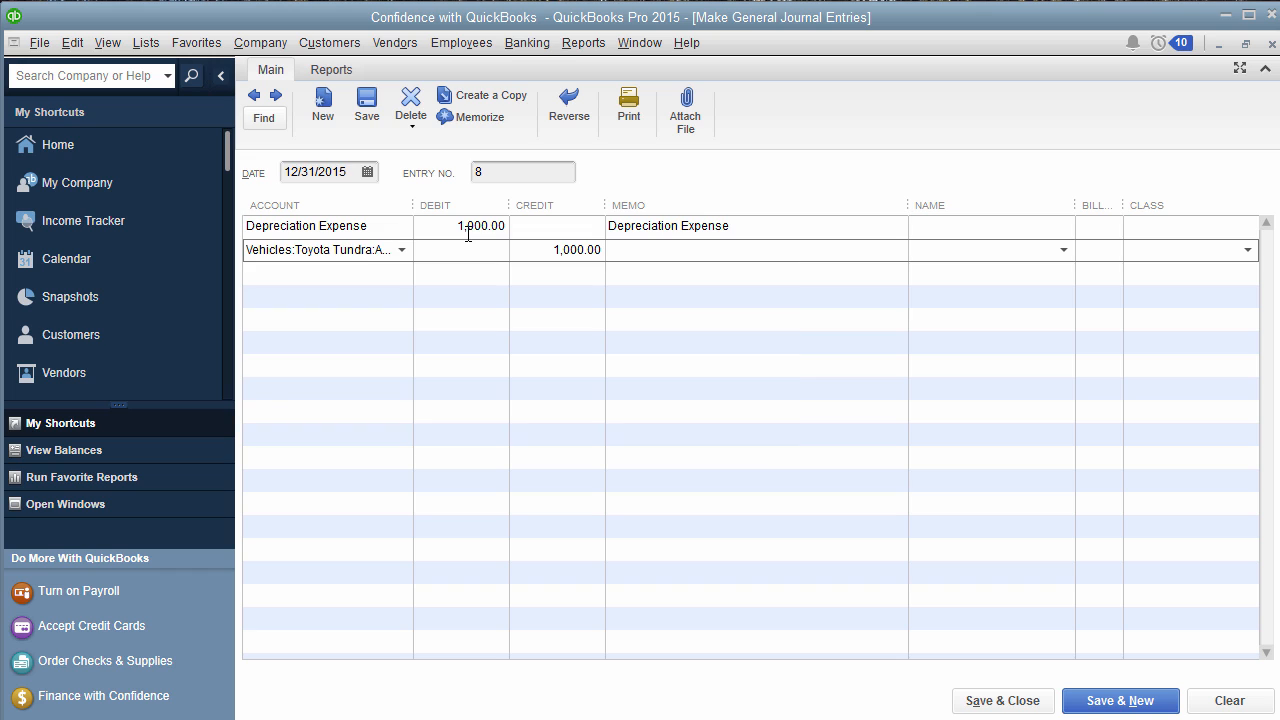
pyautogui.press('Tab')
pyautogui.press('Tab')
# Save and close the journal entry, dismissing the fixed asset notice and saving without assigned classes
pyautogui.click(1046, 708)
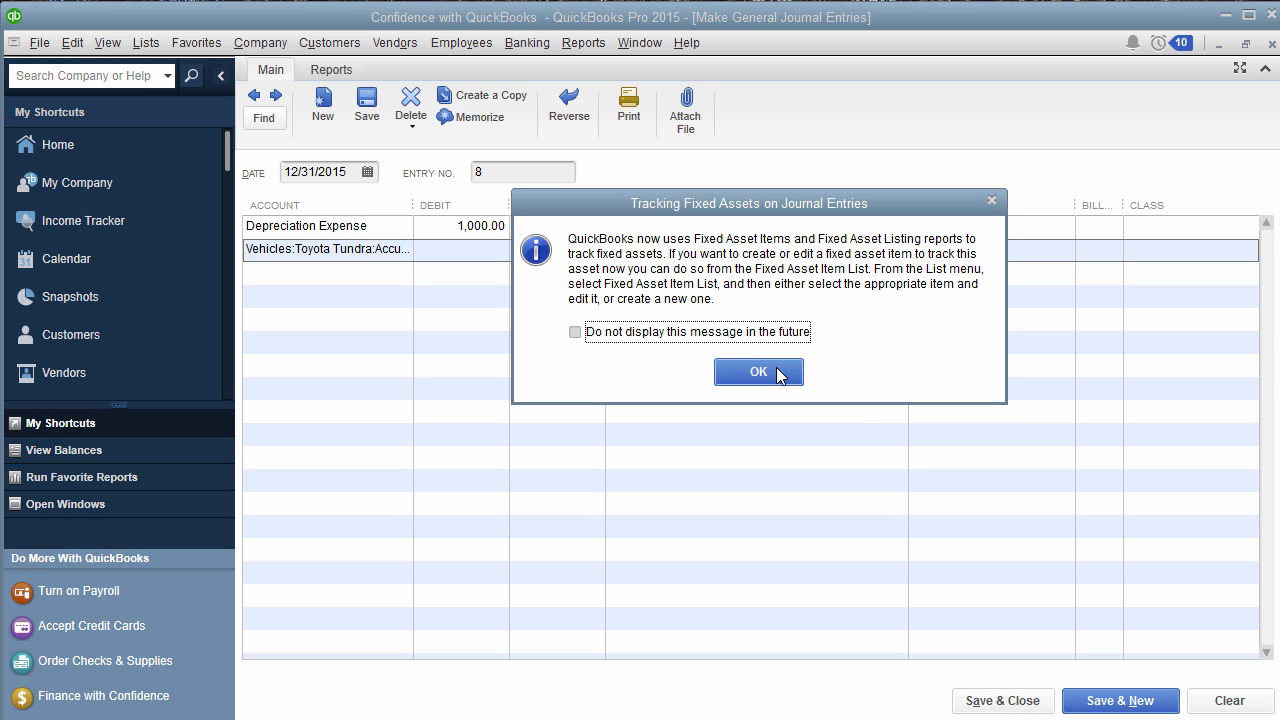
pyautogui.click(775, 370)
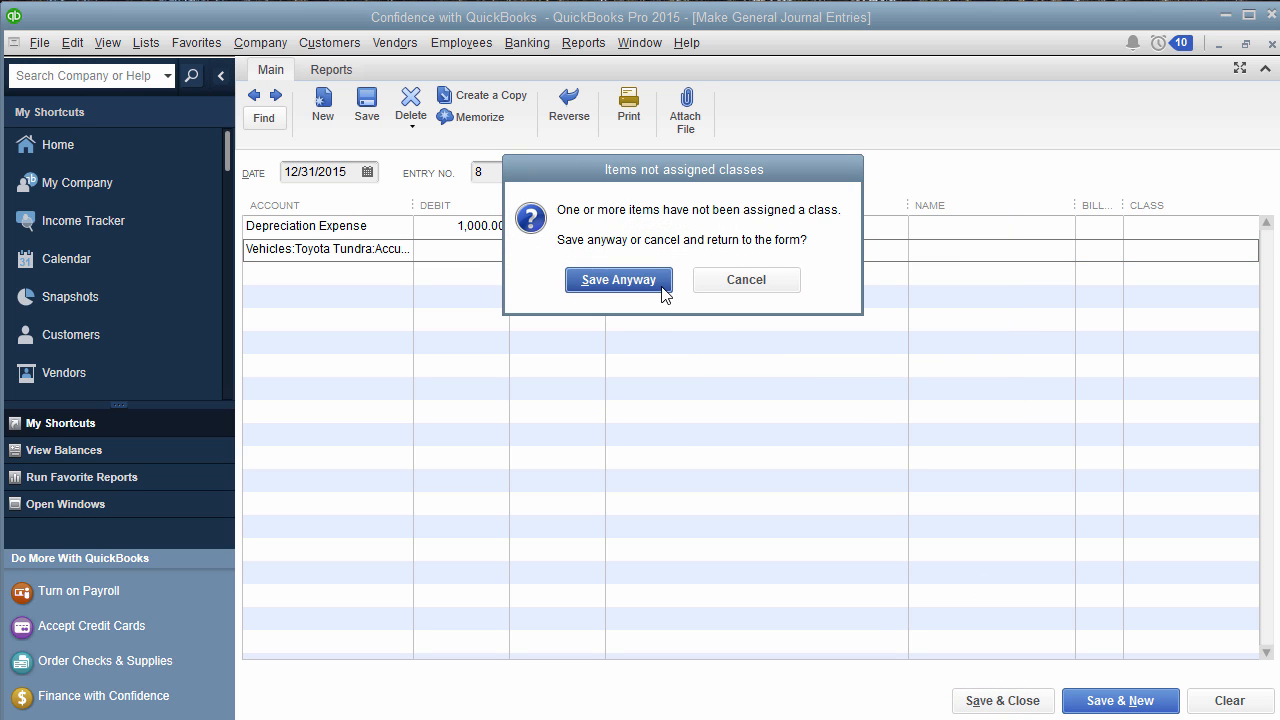
pyautogui.click(664, 290)
# Open the chart of accounts and check the balances of Toyota Tundra and its Accumlated Depreciation subaccount
pyautogui.click(146, 43)
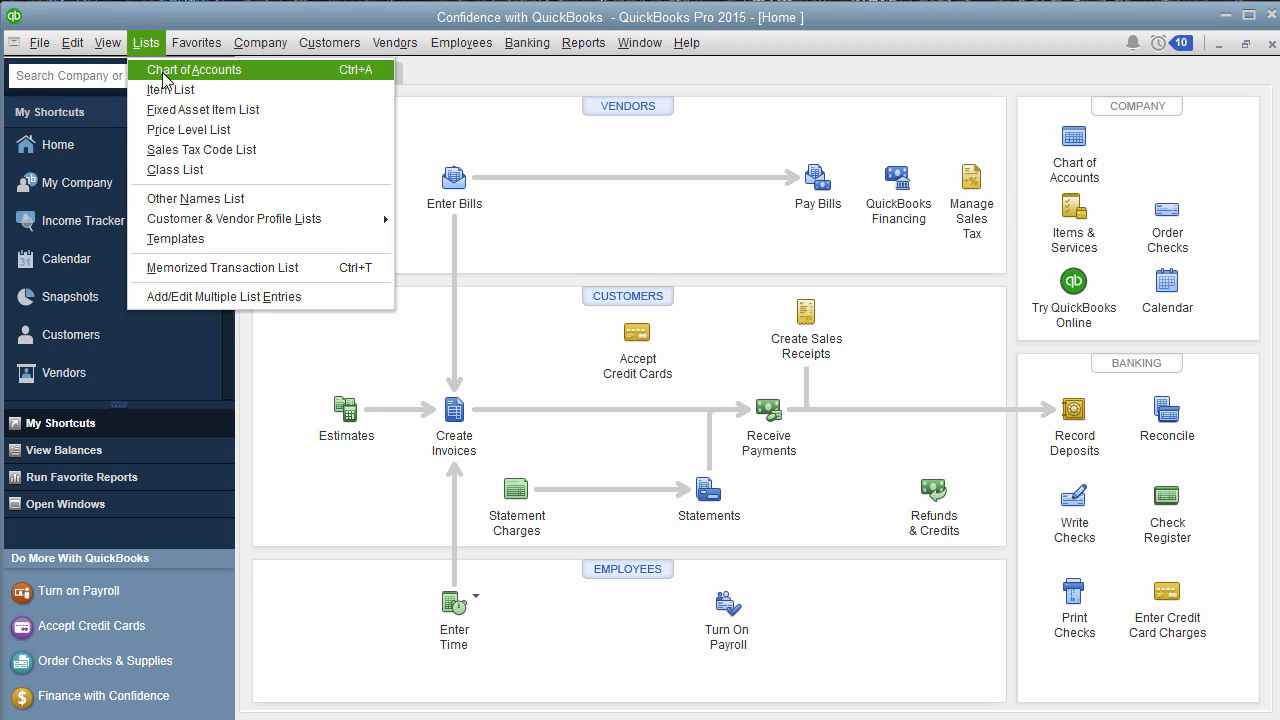
pyautogui.click(165, 68)
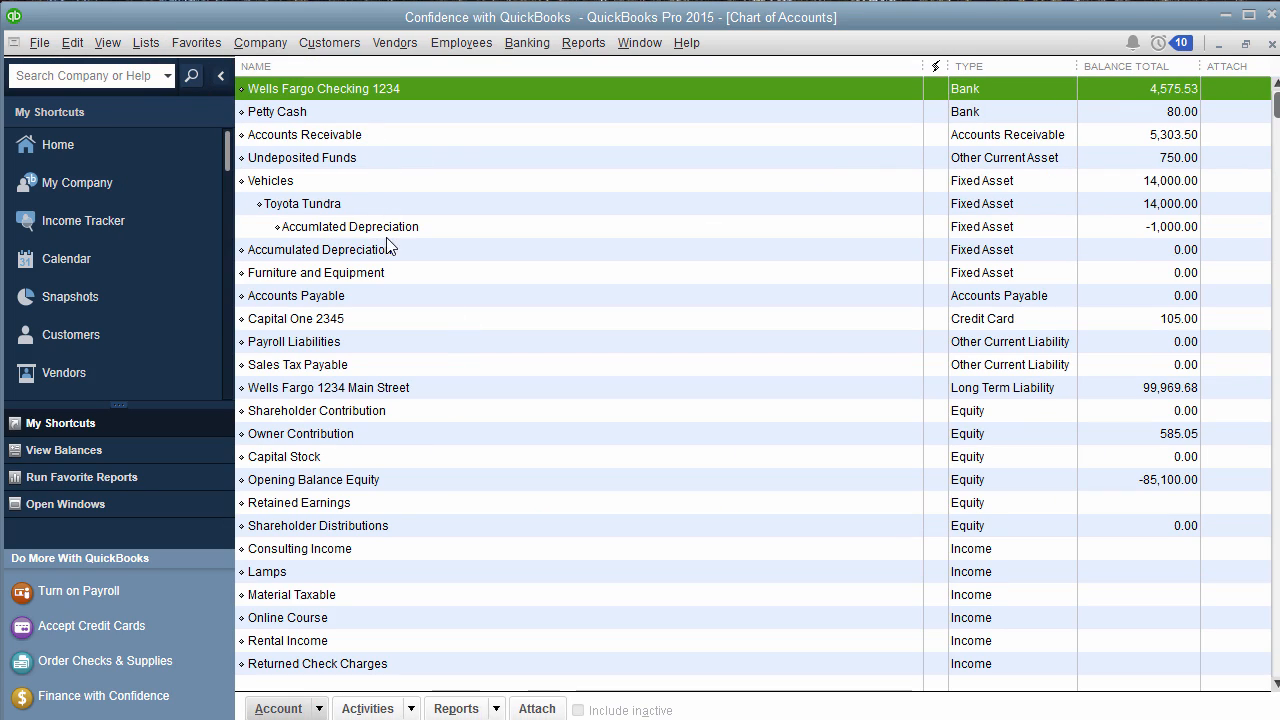
pyautogui.click(317, 210)
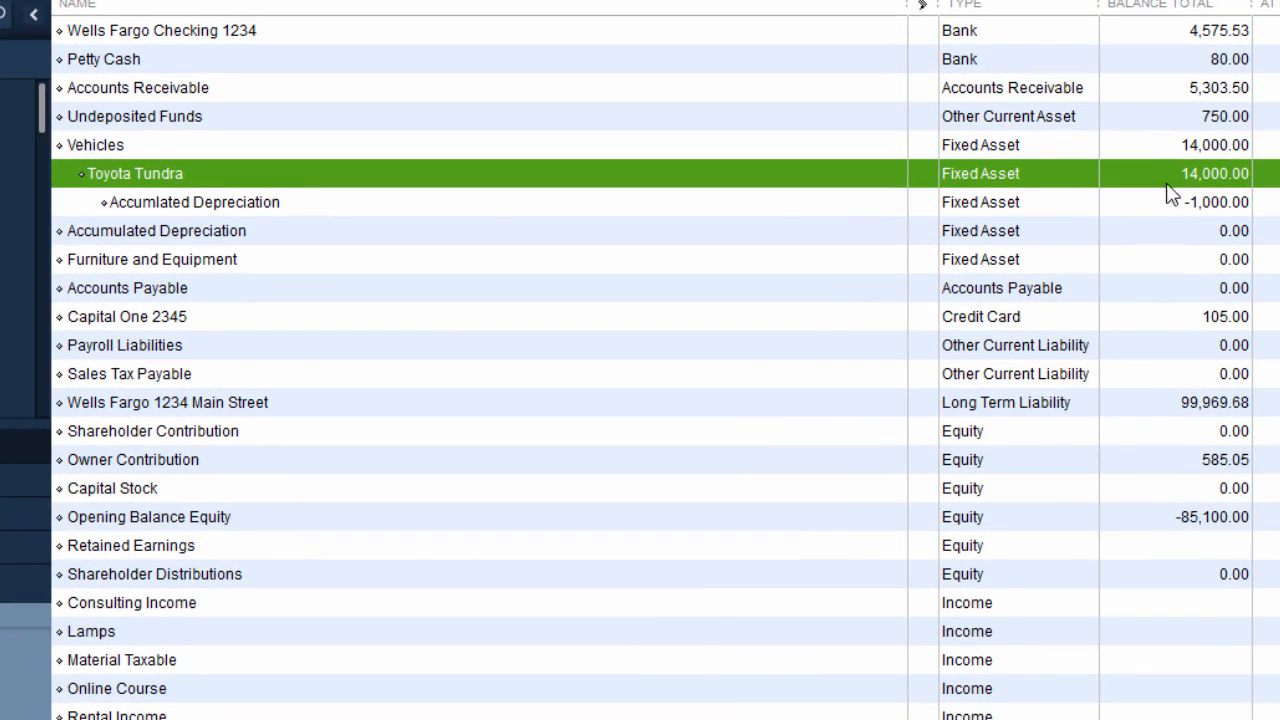